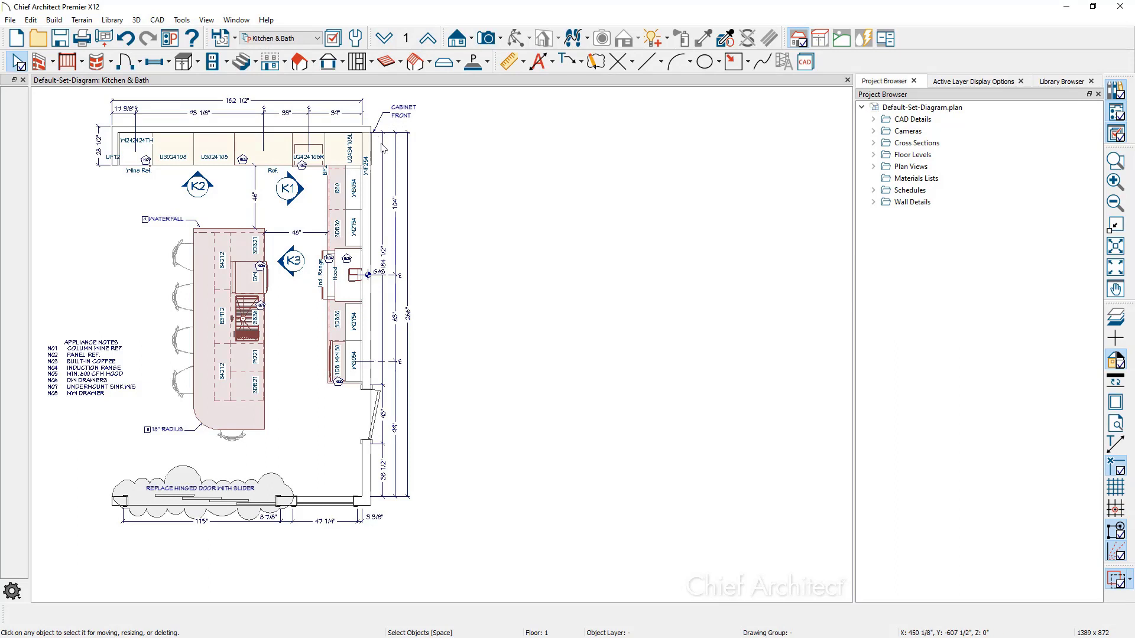
Step: Review the Kitchen and Bath Dimension Defaults, covering primary format, located objects, layer, arrow and text style, and leave without changes
left_click(382, 148)
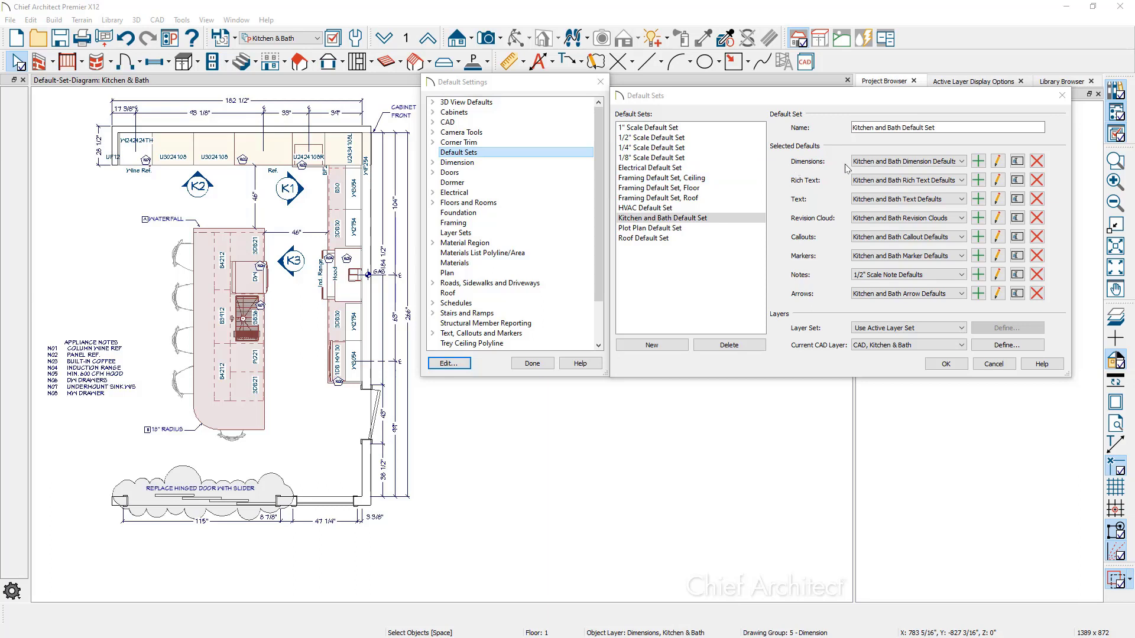
left_click(998, 161)
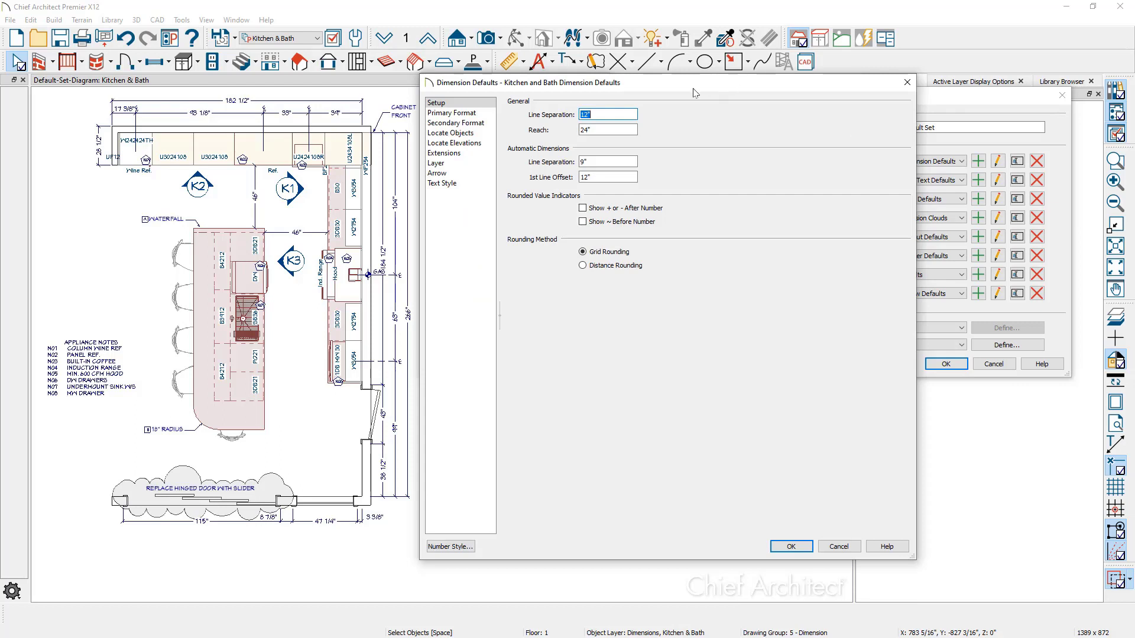
left_click(485, 115)
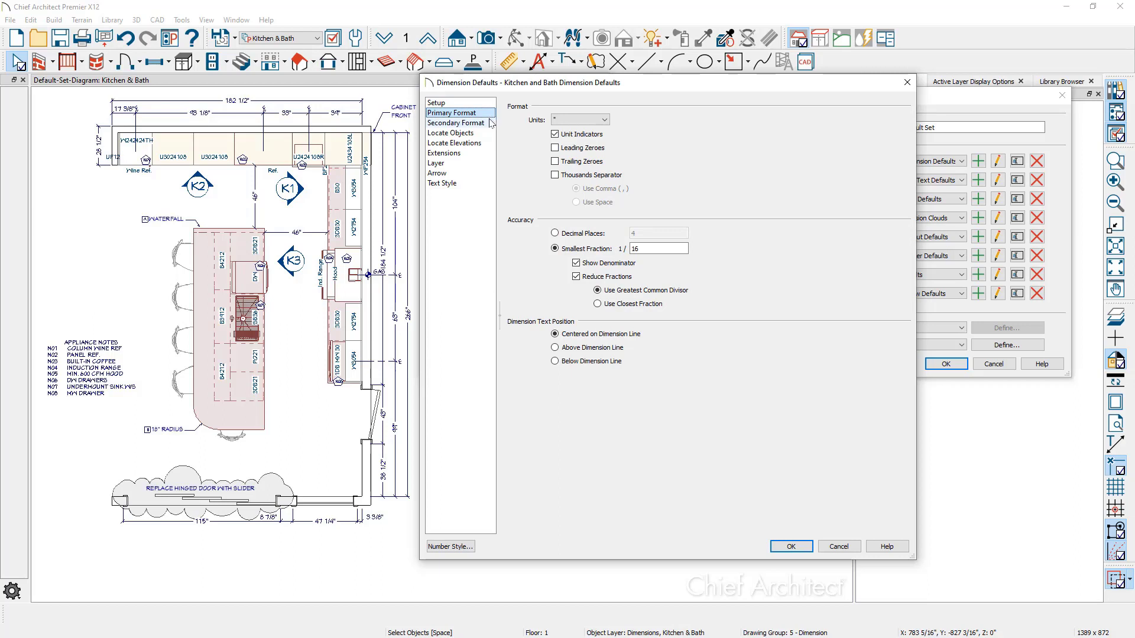
left_click(486, 134)
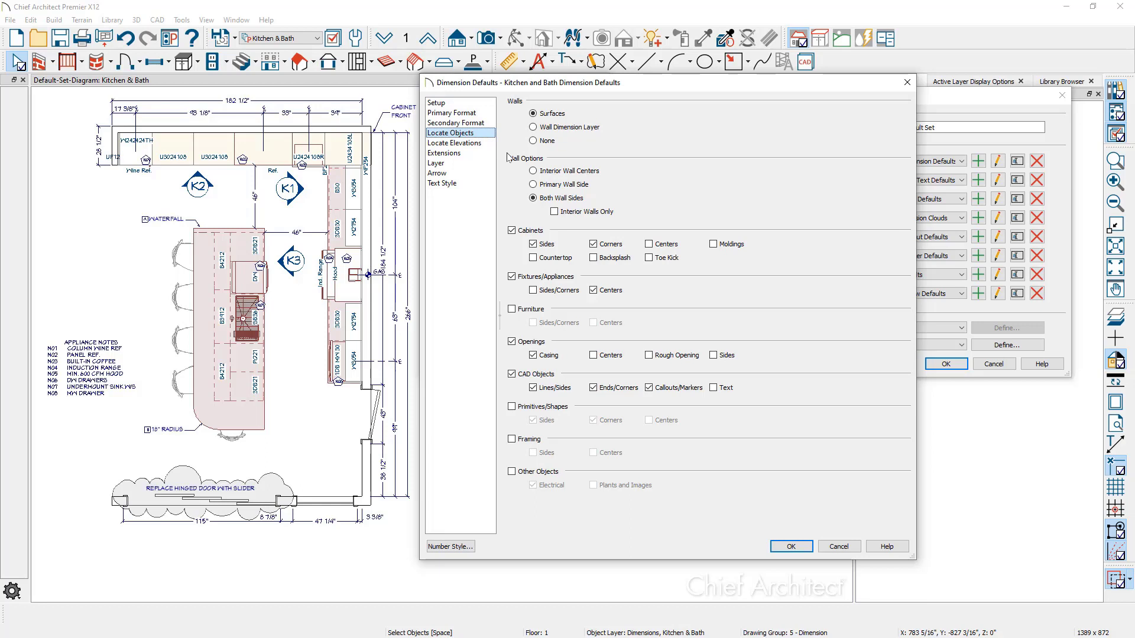
left_click(480, 164)
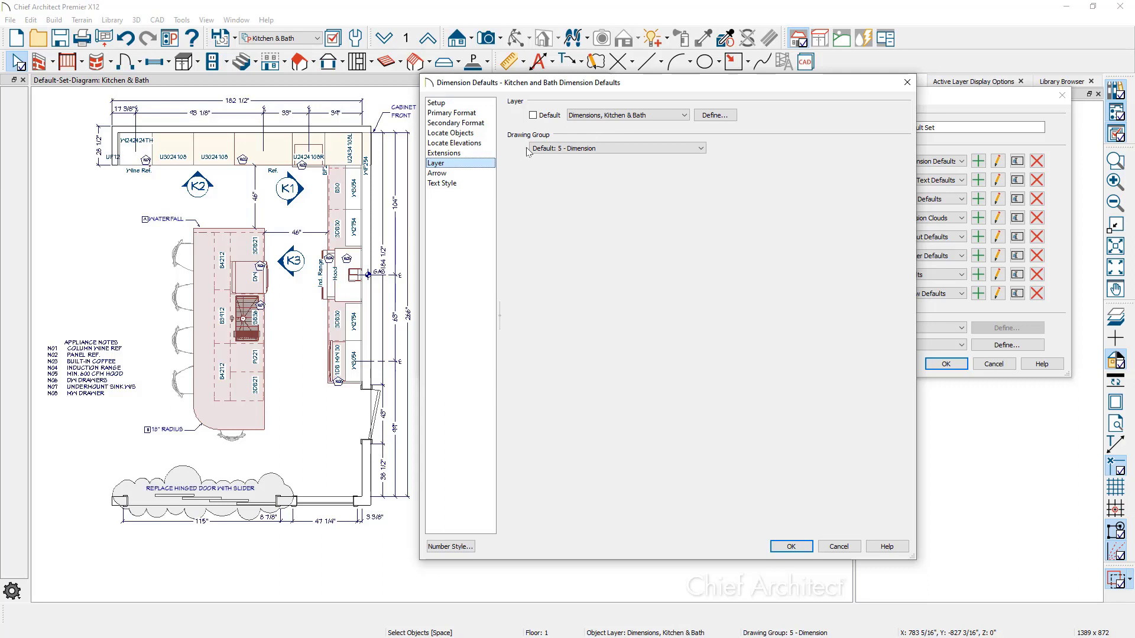
left_click(466, 174)
left_click(471, 183)
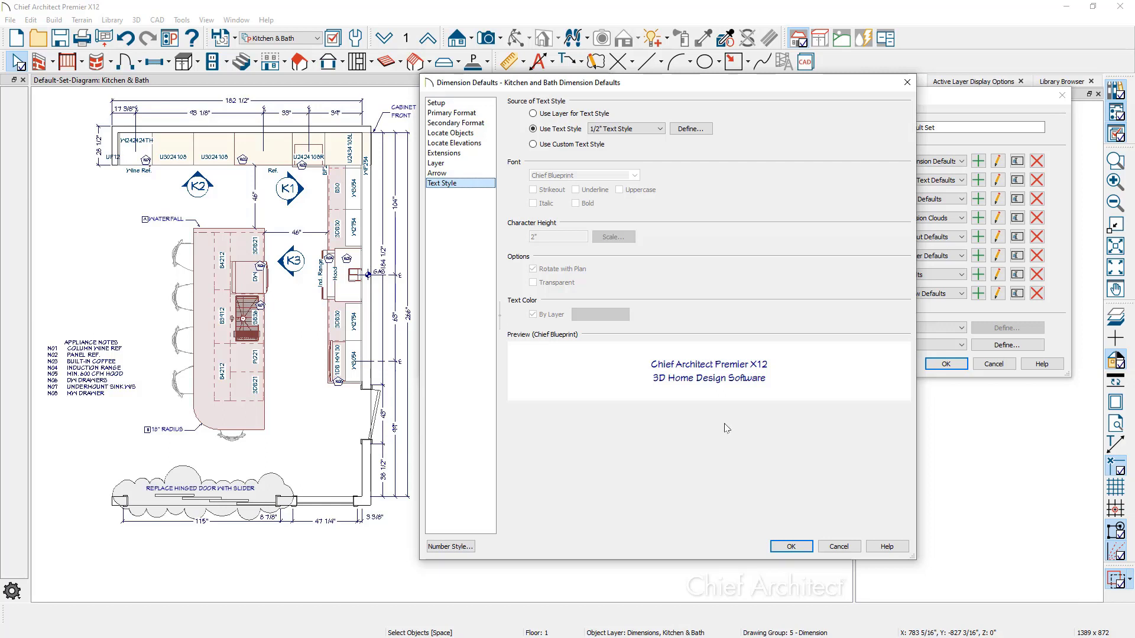
left_click(838, 546)
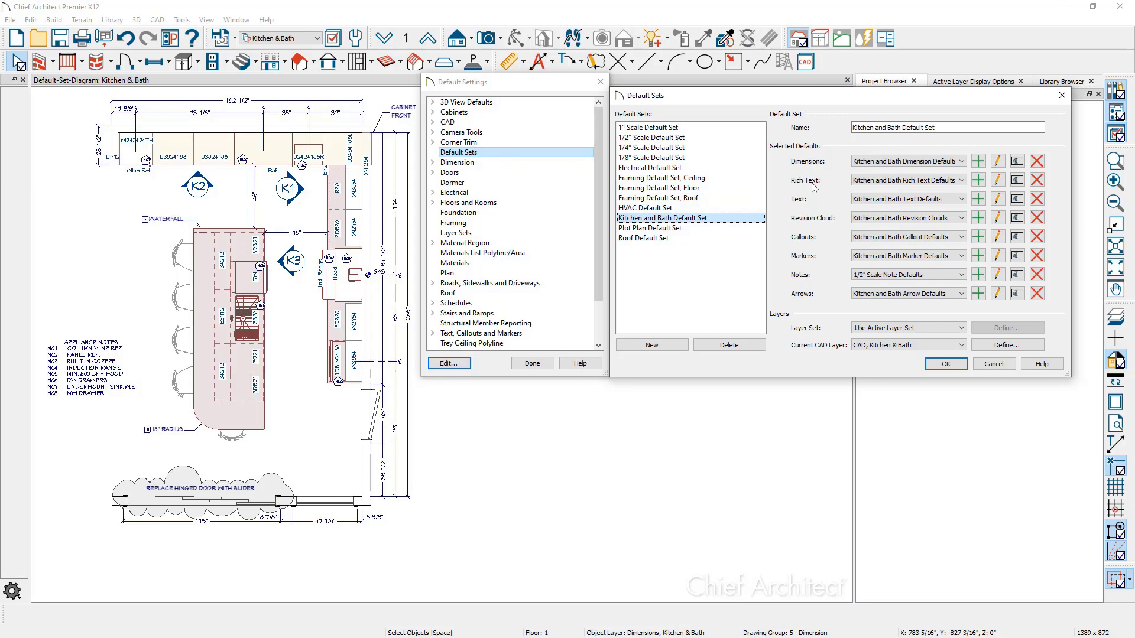
Step: Review the Kitchen and Bath Rich Text Defaults, including the font, appearance and options settings
left_click(998, 181)
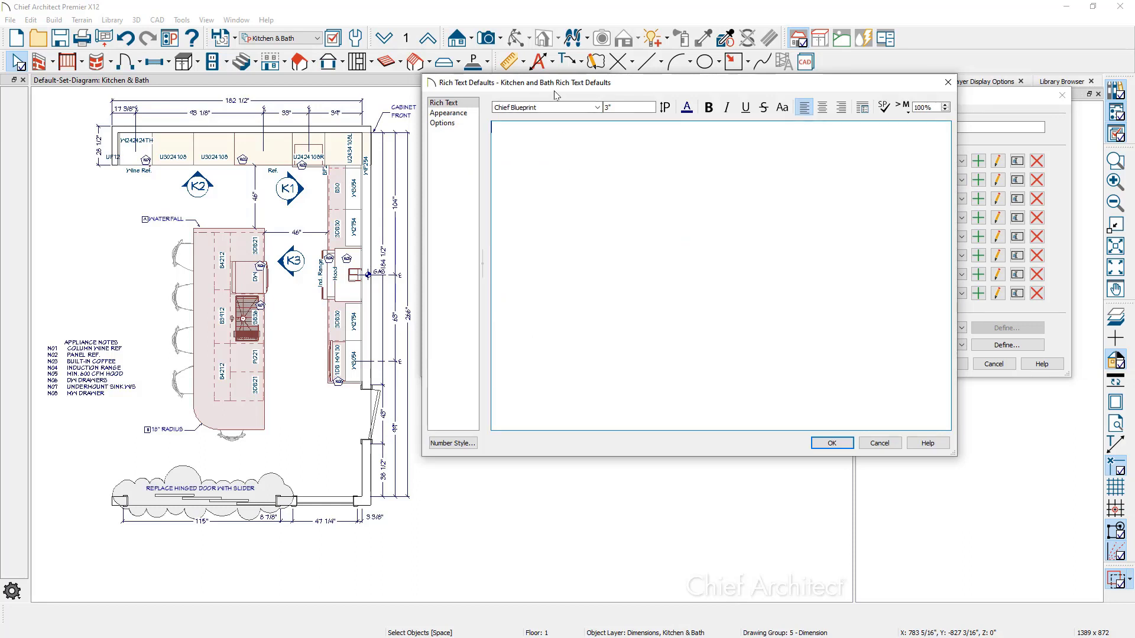
left_click(573, 110)
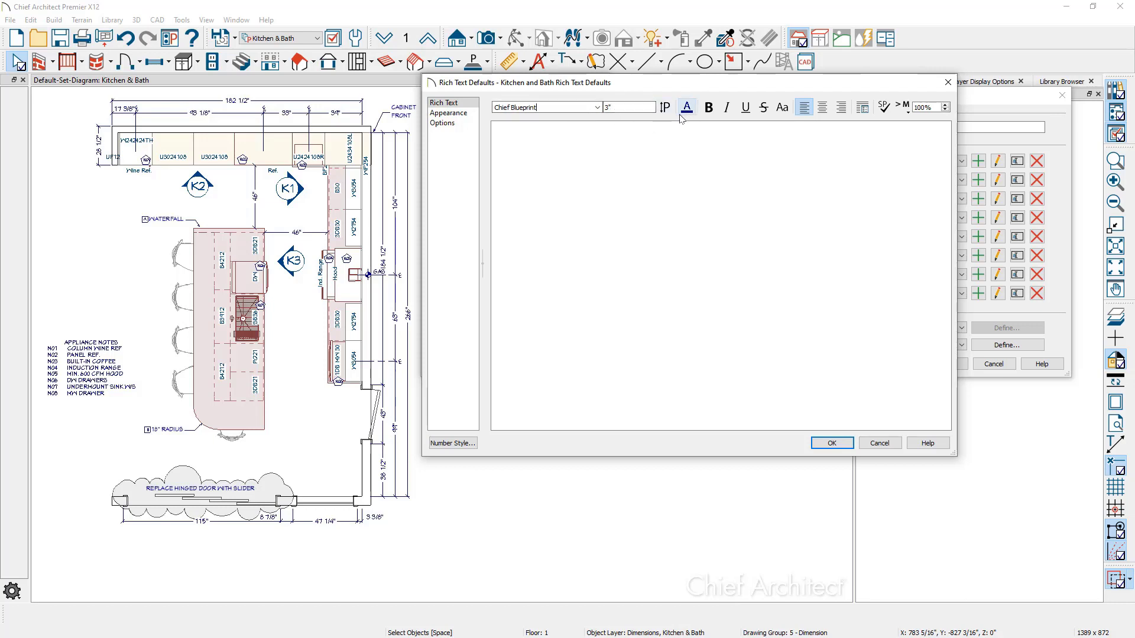
left_click(467, 113)
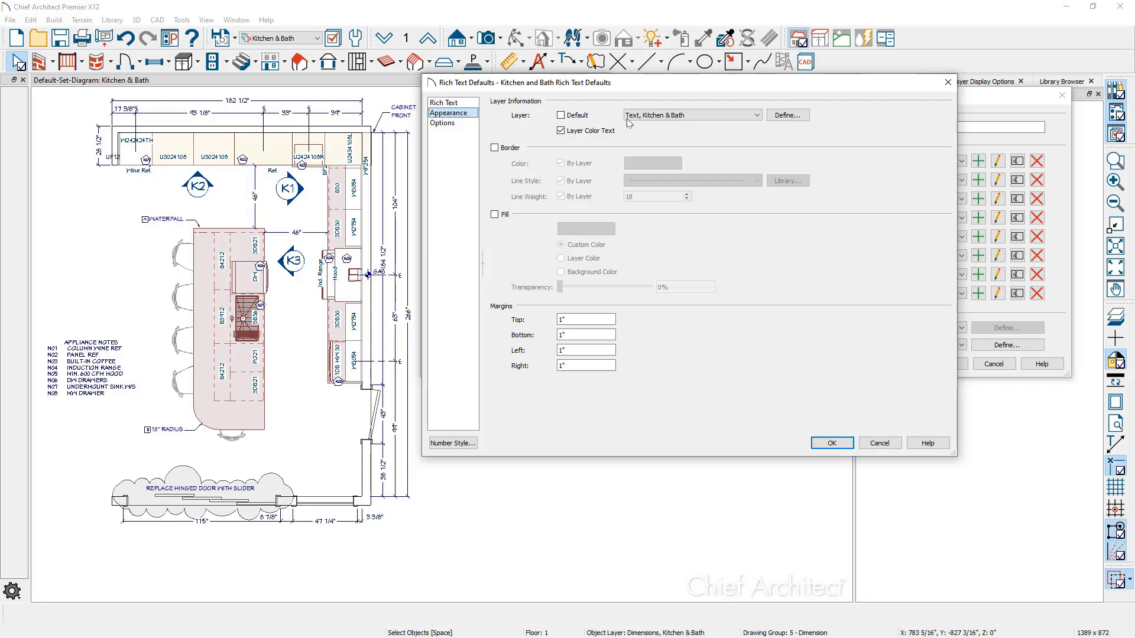
left_click(469, 124)
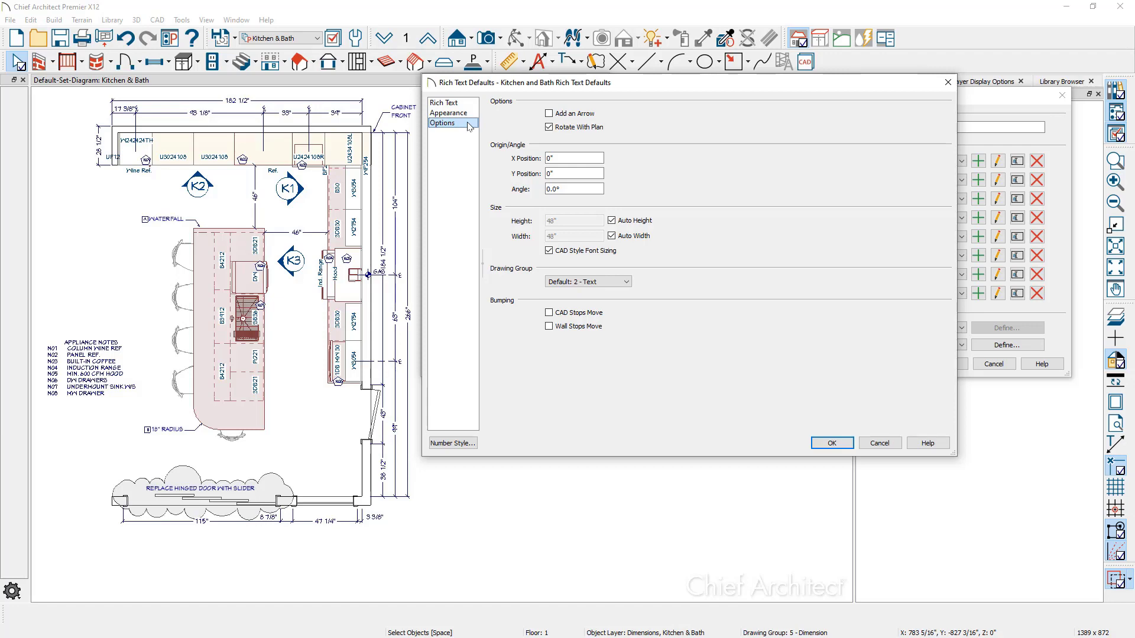
left_click(825, 443)
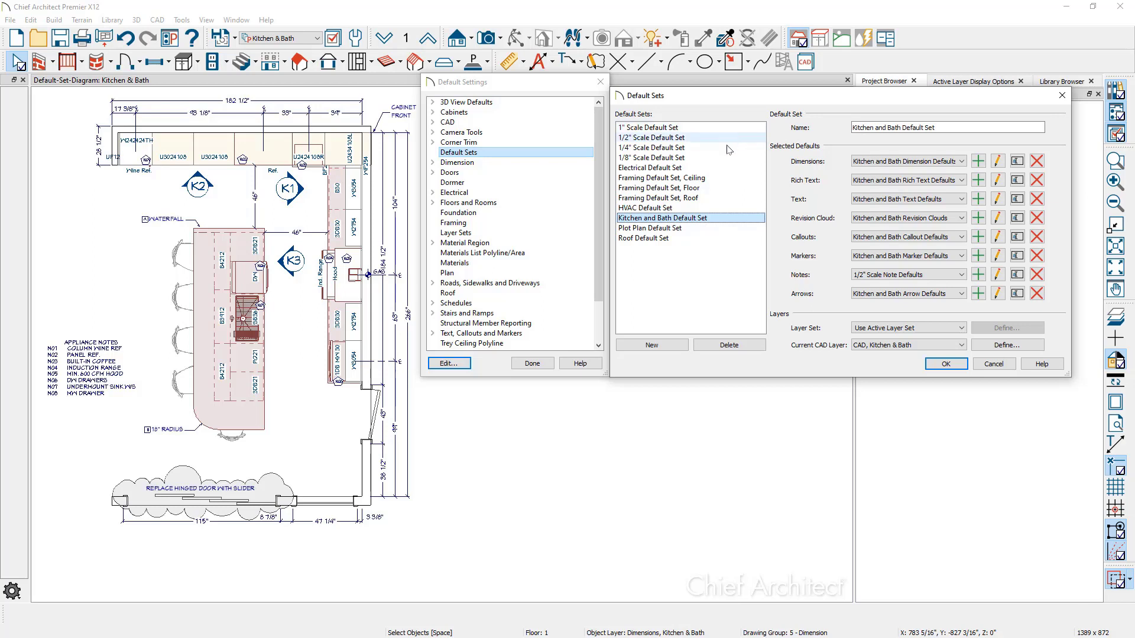
Step: Inspect the selected defaults of the HVAC Default Set and close the default settings
left_click(716, 209)
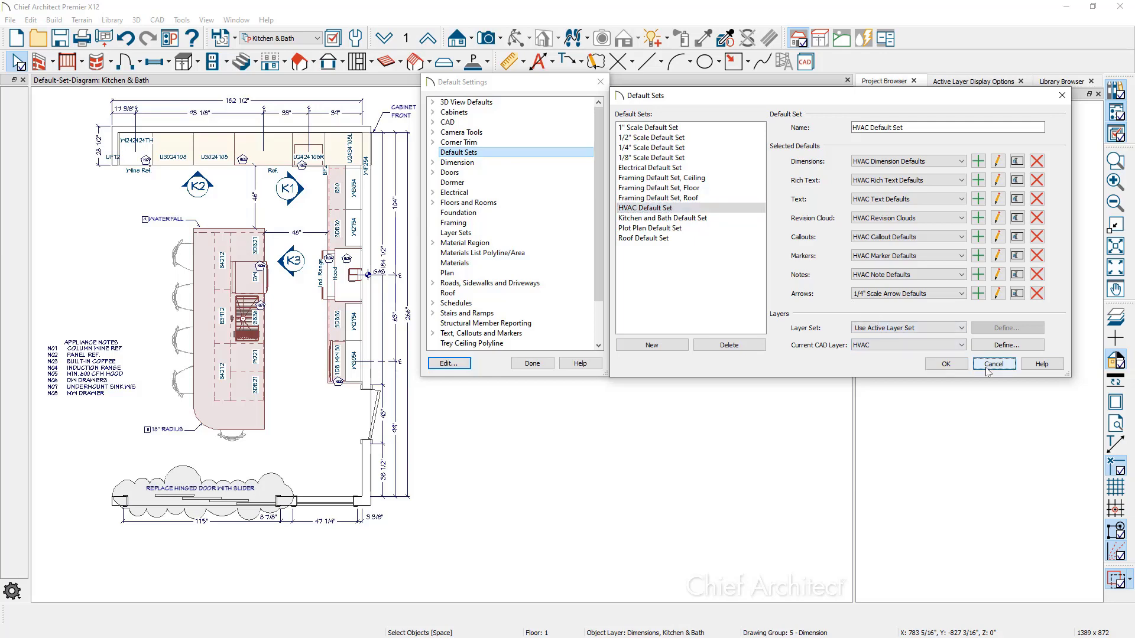
left_click(946, 364)
left_click(532, 363)
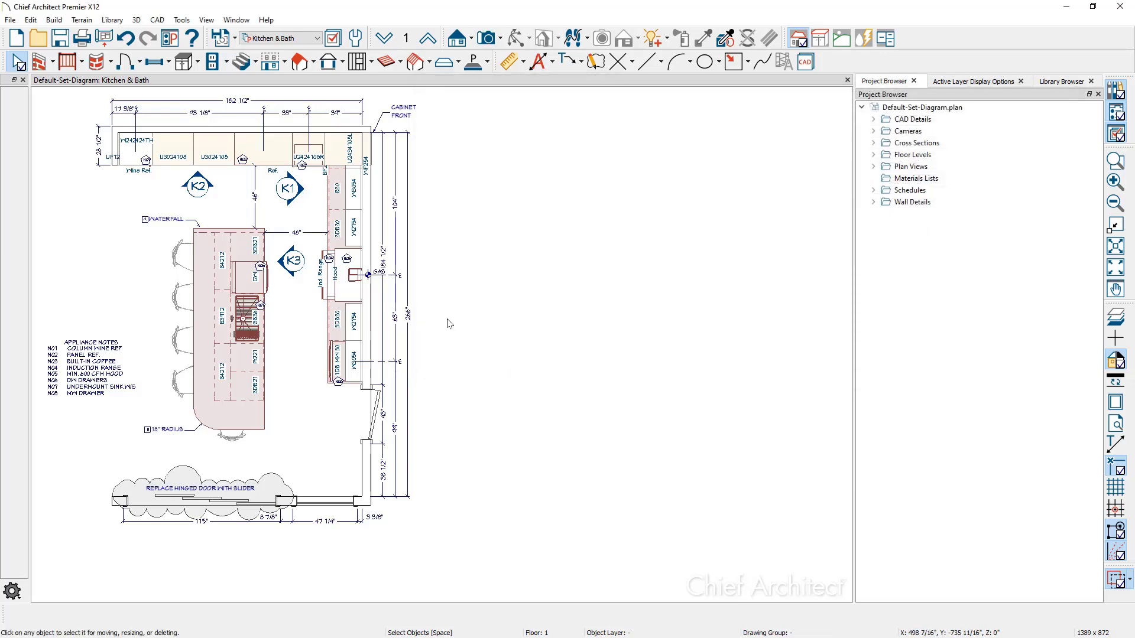
Step: Show the selected defaults in the specification of the saved Kitchen & Bath plan view
middle_click(449, 323)
middle_click_drag(449, 323, 582, 338)
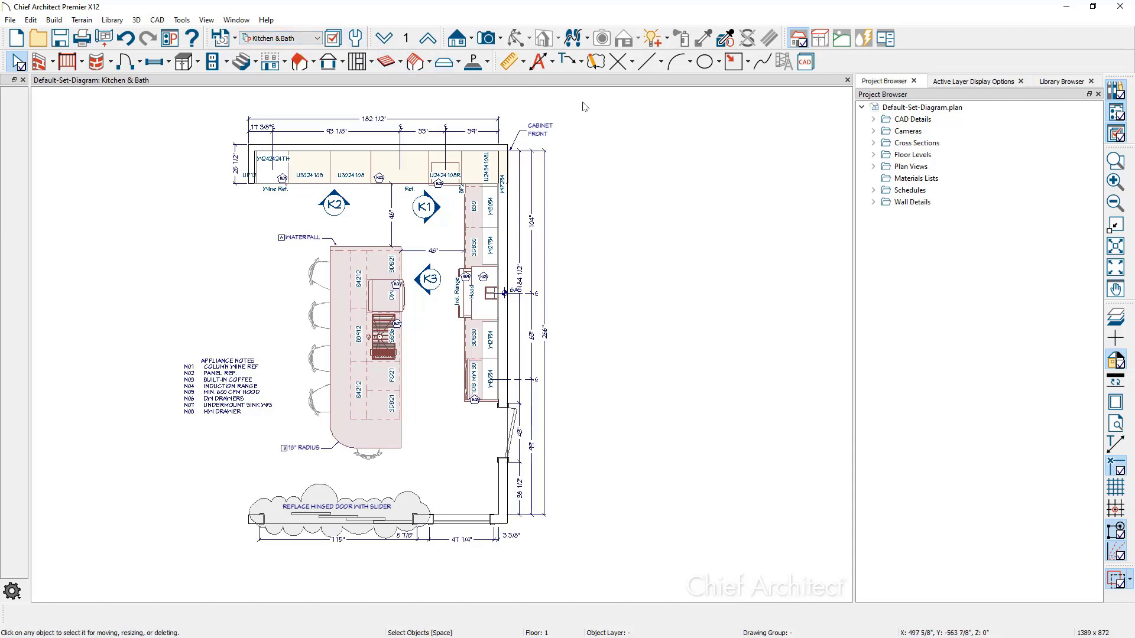
left_click(872, 166)
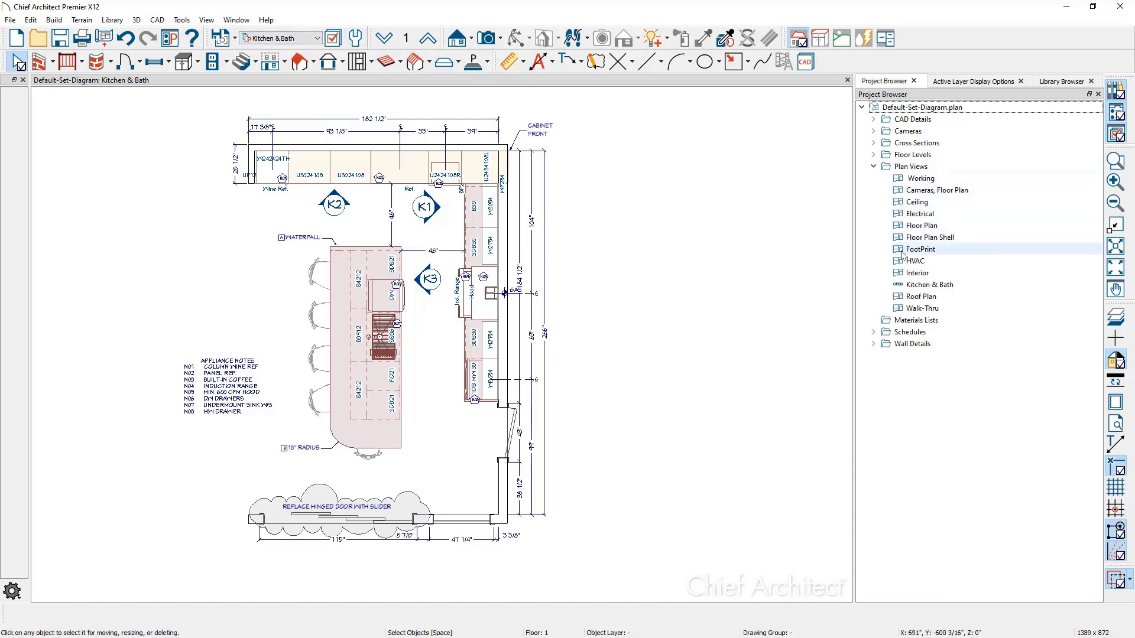
left_click(951, 285)
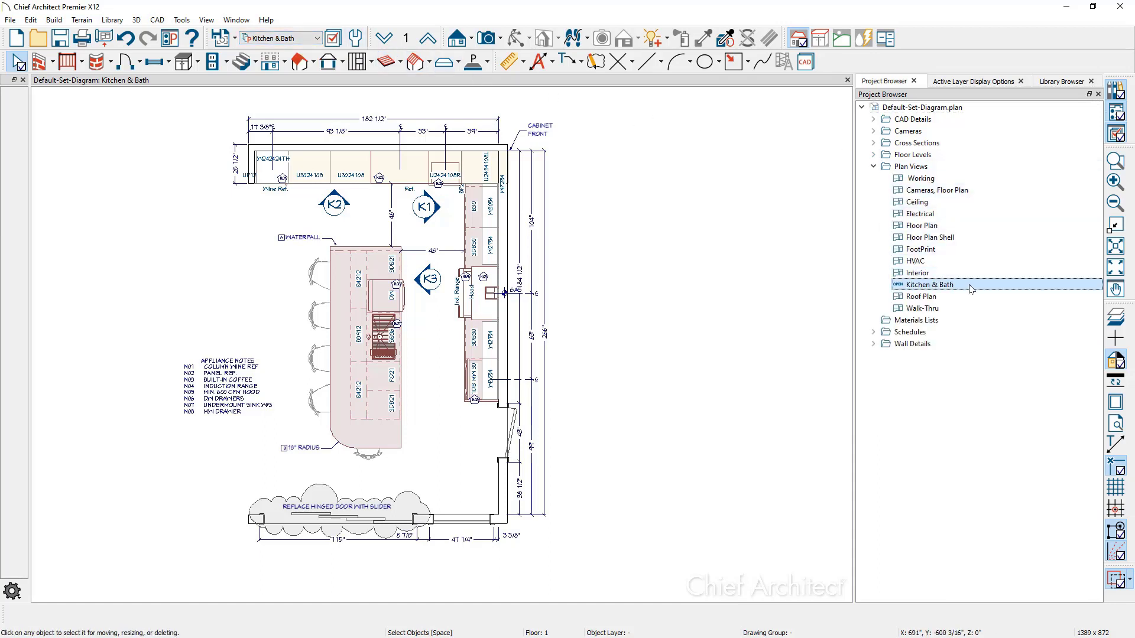
right_click(969, 289)
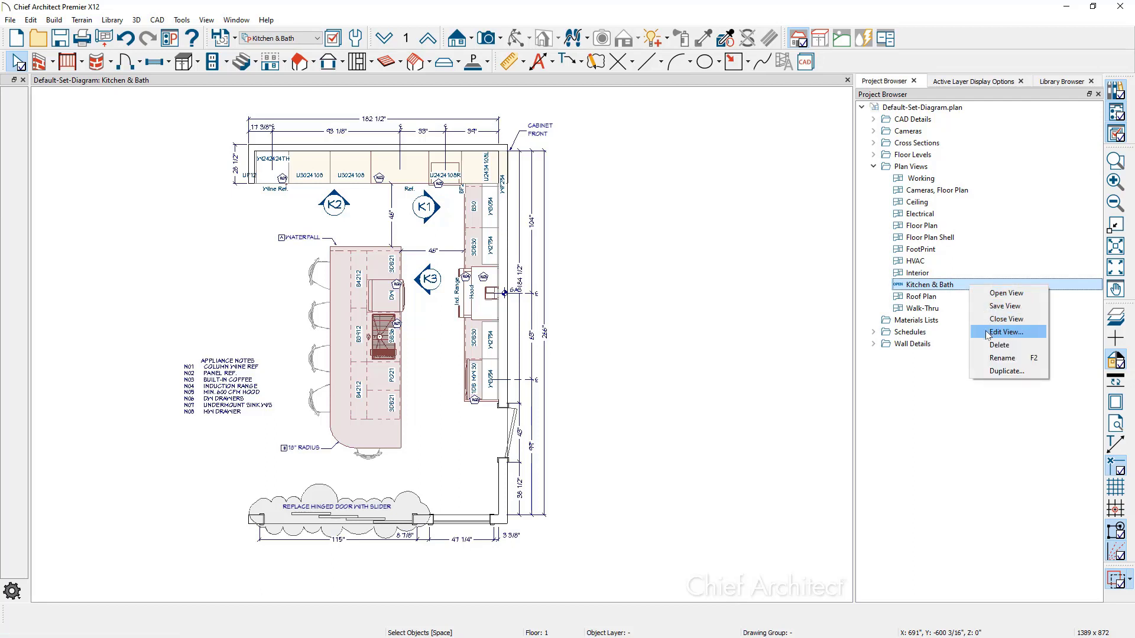
left_click(1004, 332)
left_click(520, 114)
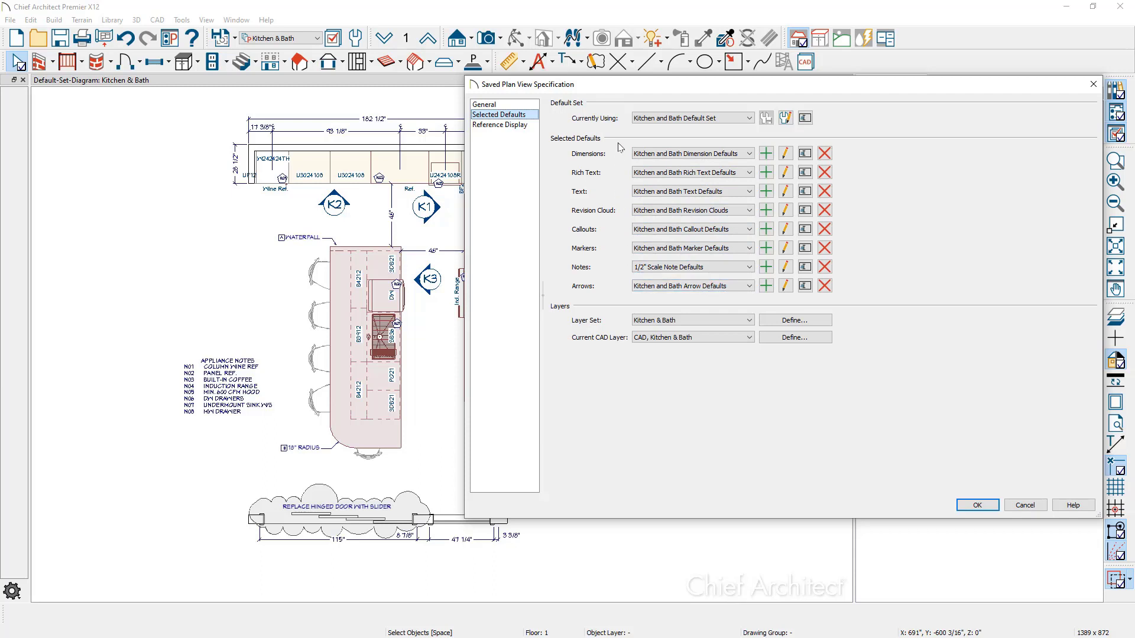
Step: Switch the plan view to the HVAC Default Set, and set it back to the Kitchen and Bath Default Set
left_click(749, 118)
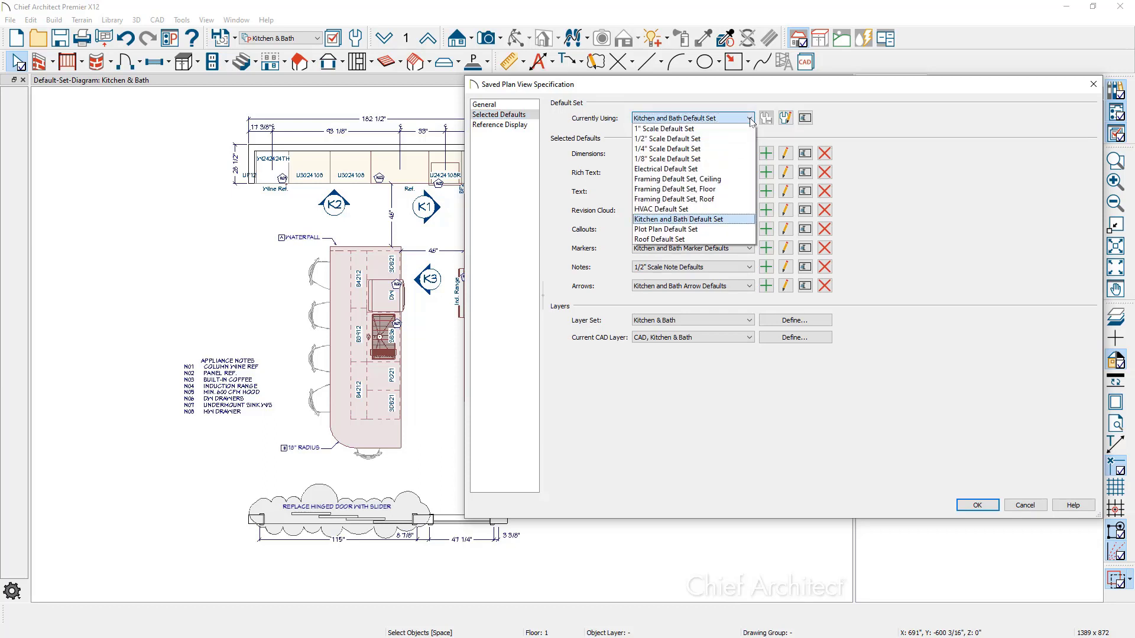
left_click(735, 209)
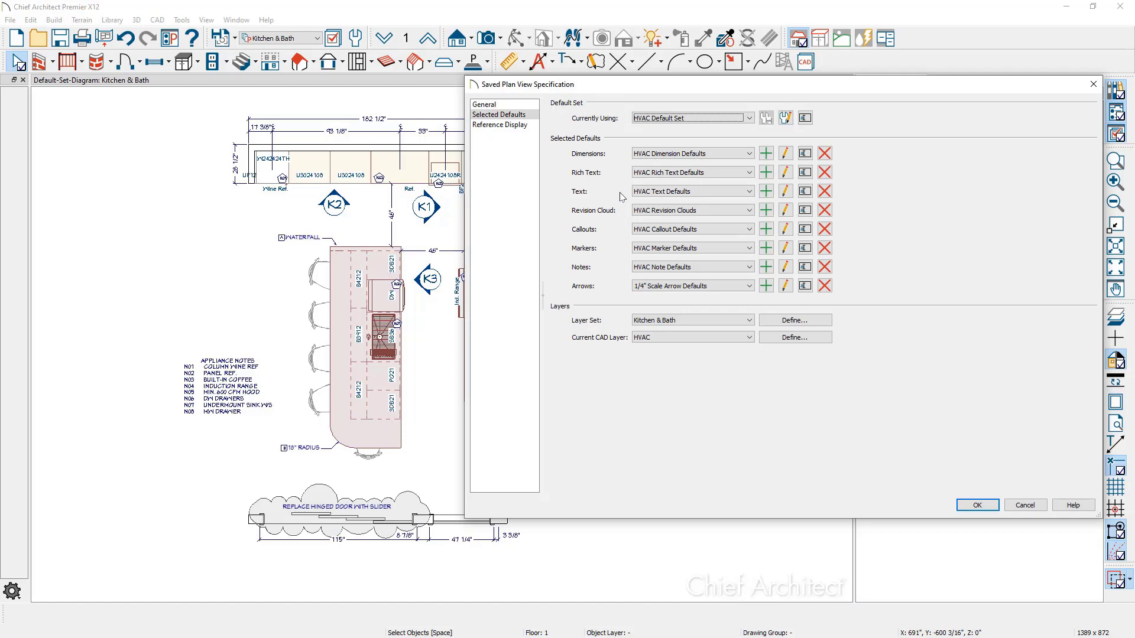
left_click(675, 119)
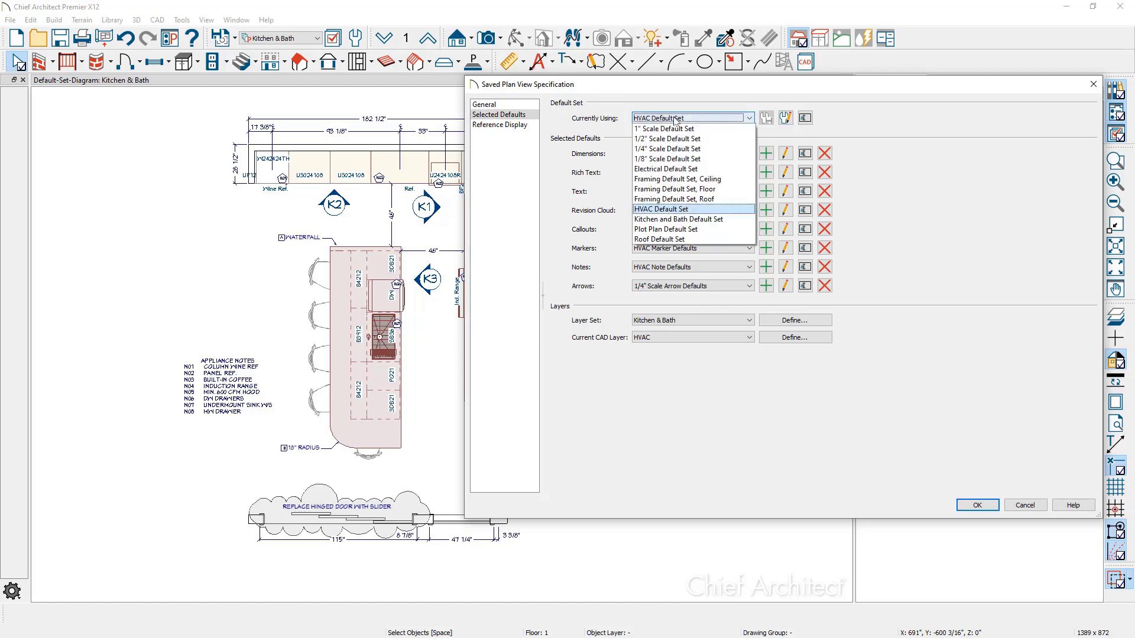
left_click(697, 223)
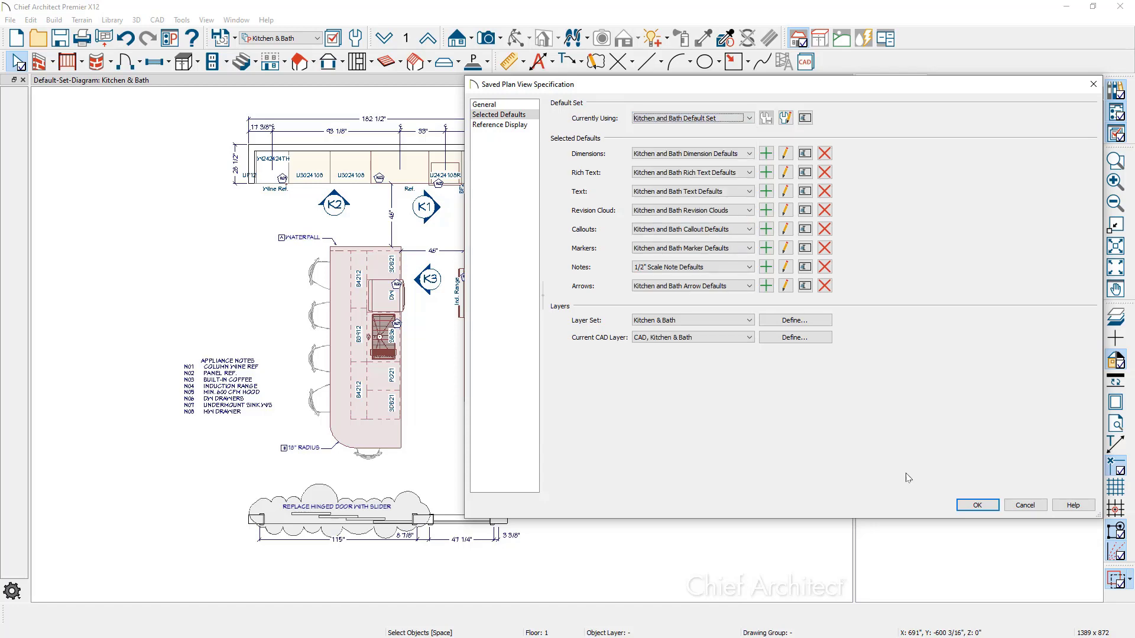
left_click(977, 506)
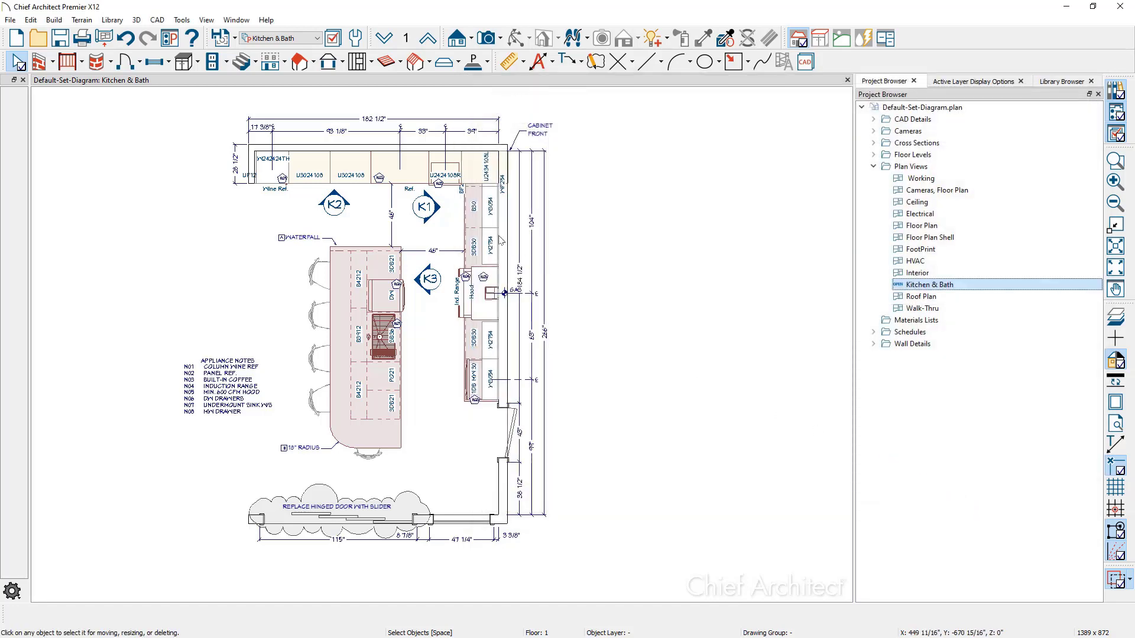
Step: Switch to the Electrical plan view and review the selected defaults in its specification without changing them
left_click(318, 39)
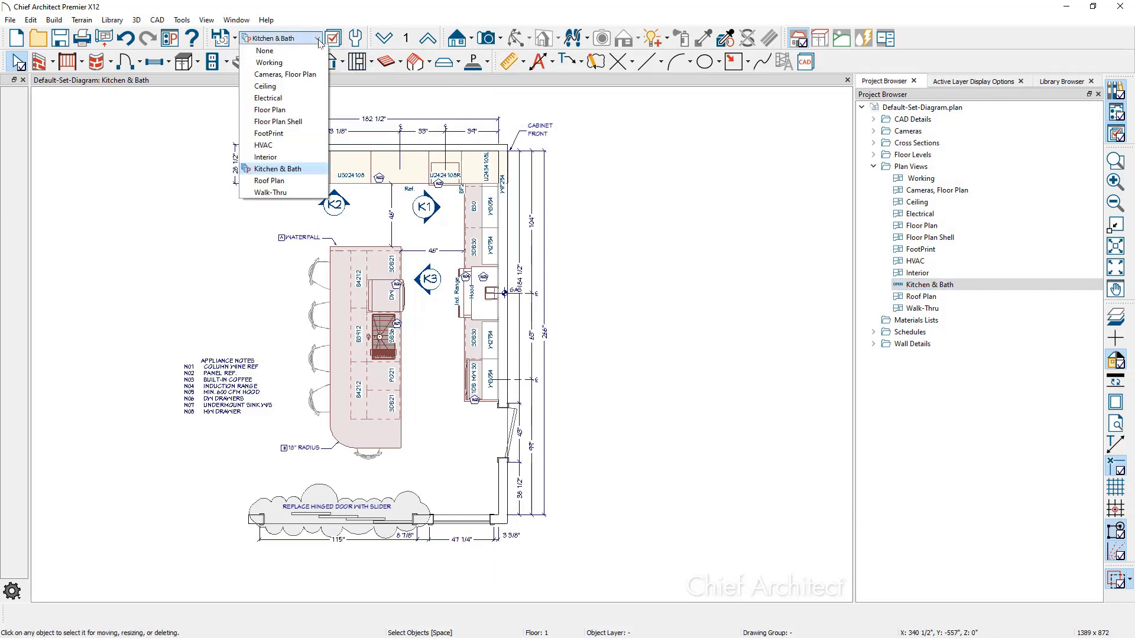
left_click(307, 99)
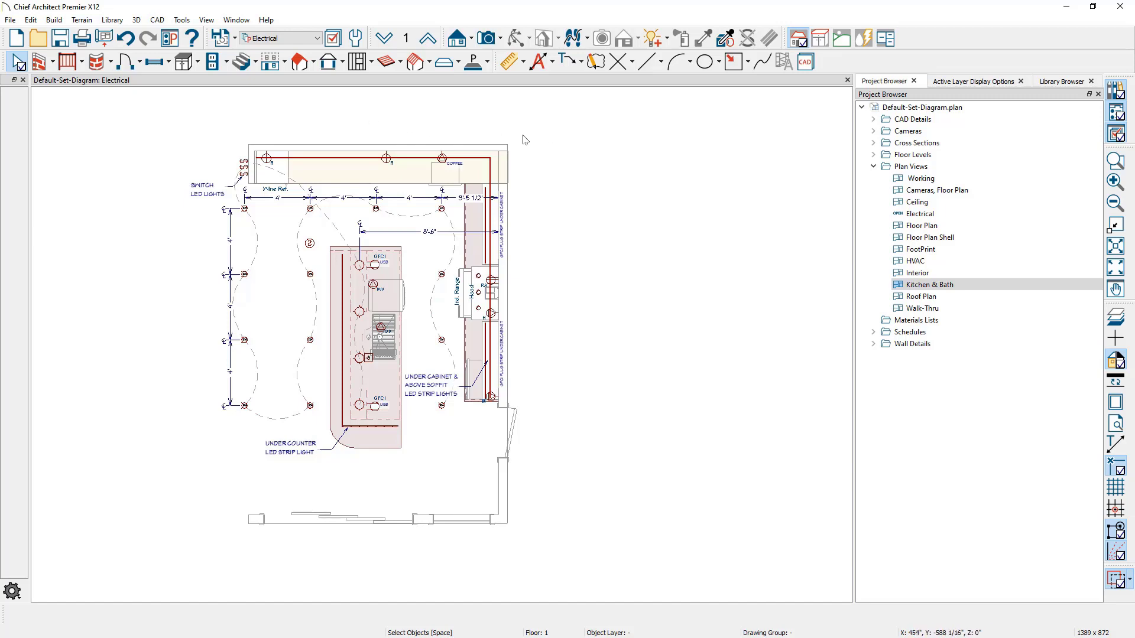
left_click(948, 216)
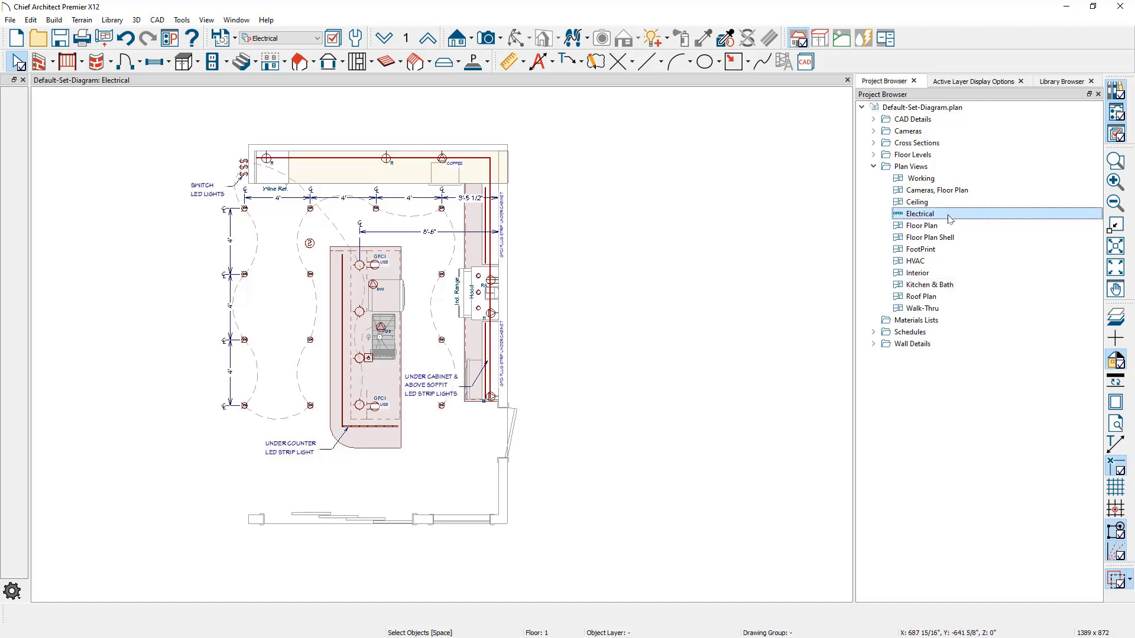
right_click(947, 218)
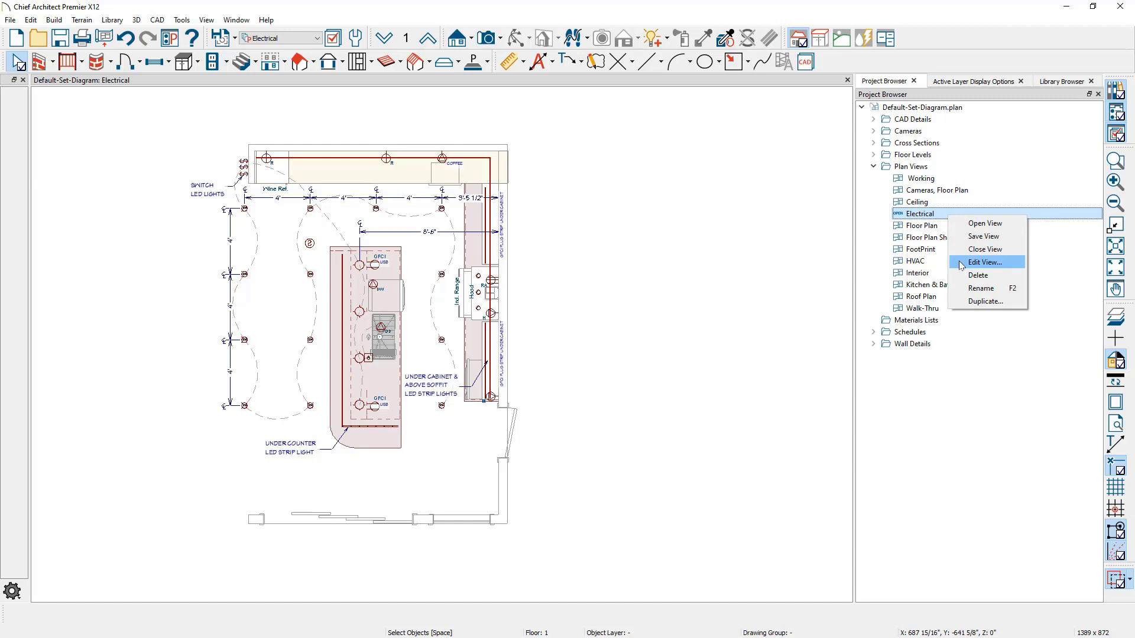
left_click(960, 265)
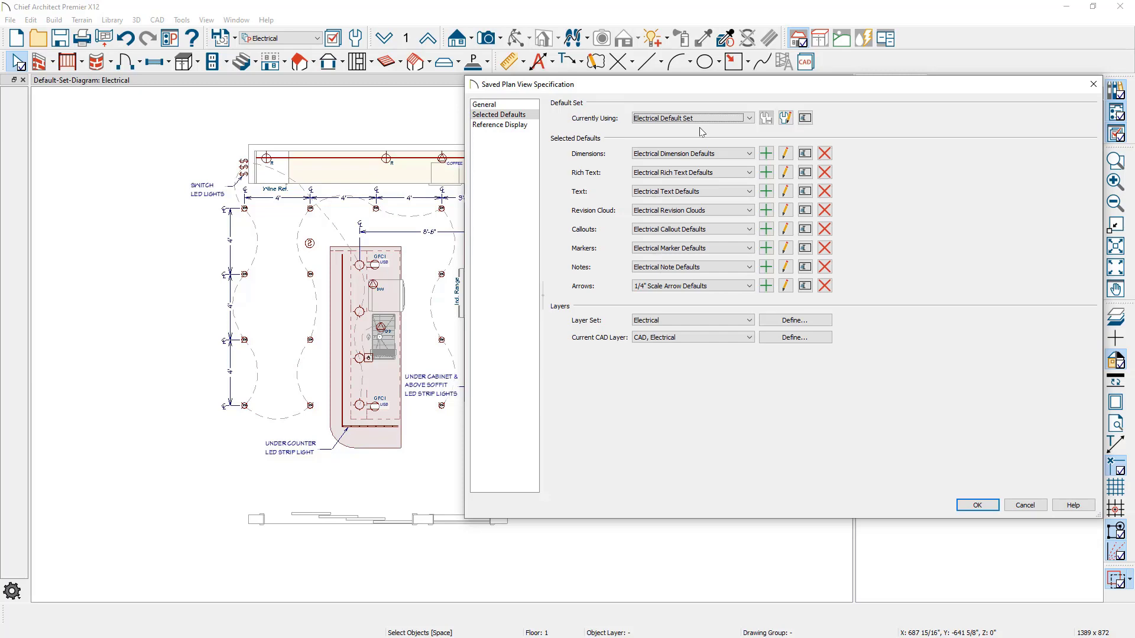
left_click(1024, 506)
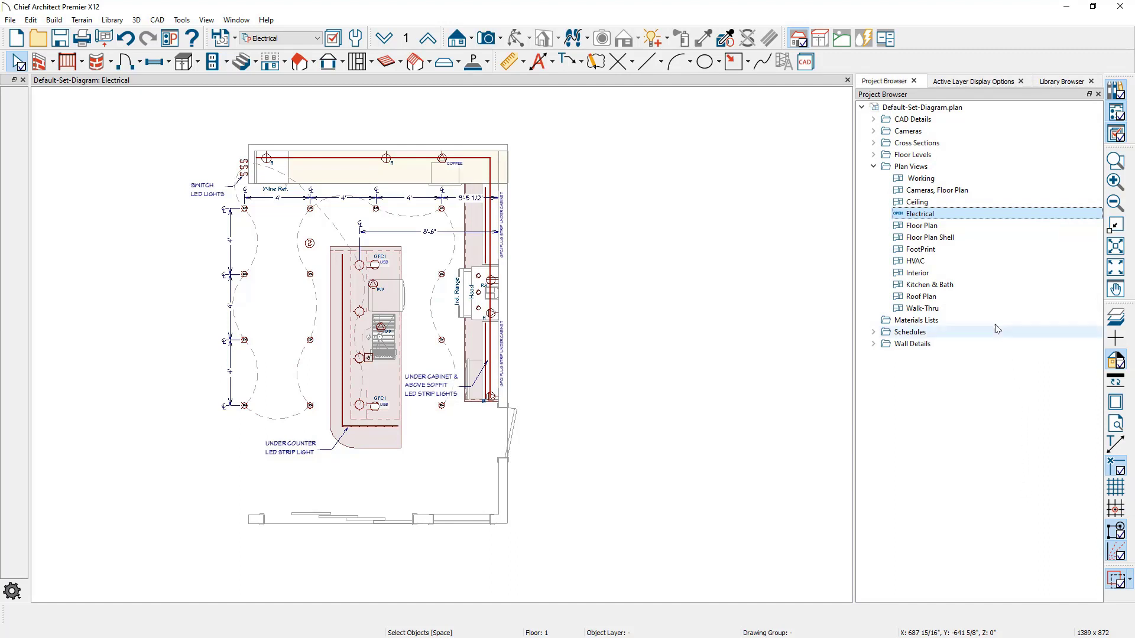
Step: Open the Floor Plan view in its own window and bring up its saved plan view specification
double_click(965, 228)
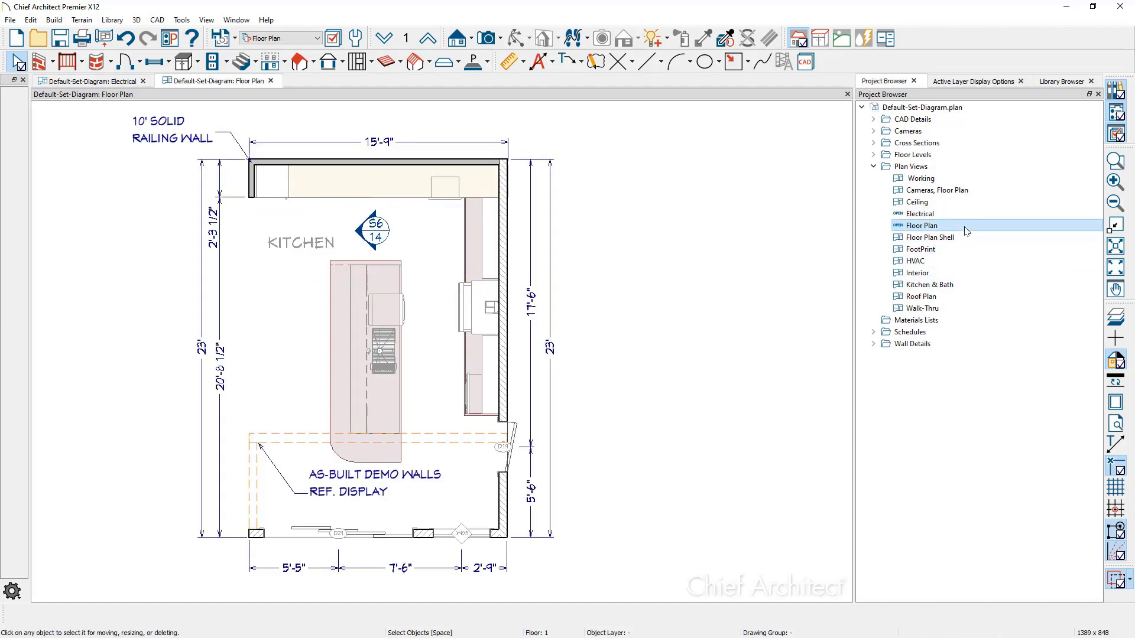
right_click(966, 231)
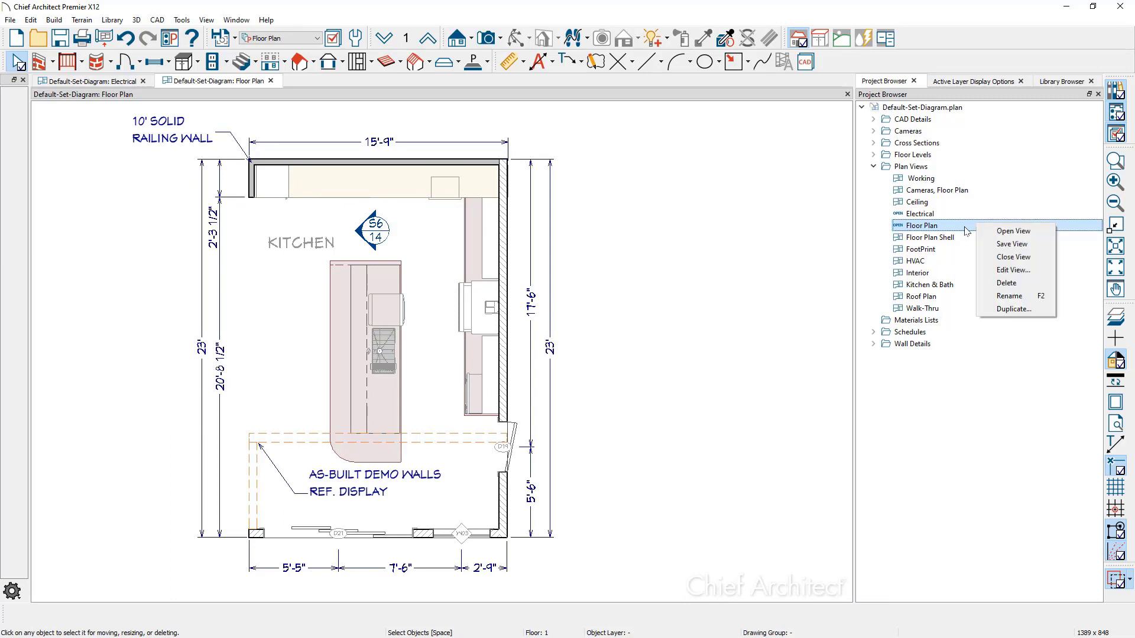
left_click(991, 272)
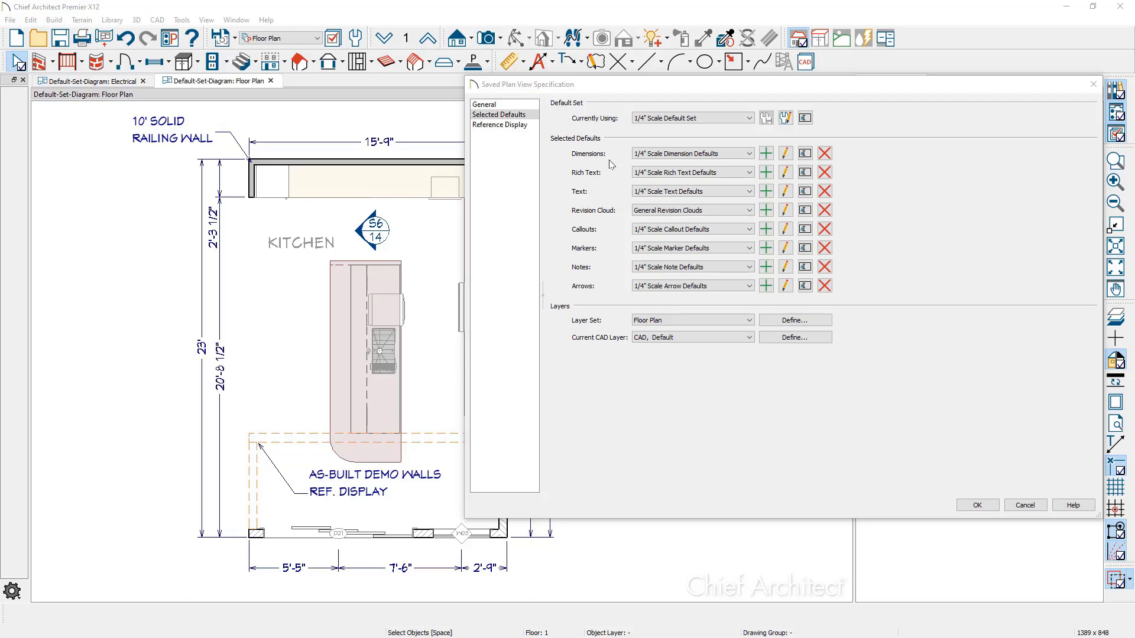
Step: Create a new dimension default for the Floor Plan view named My Dimension Default
left_click(766, 155)
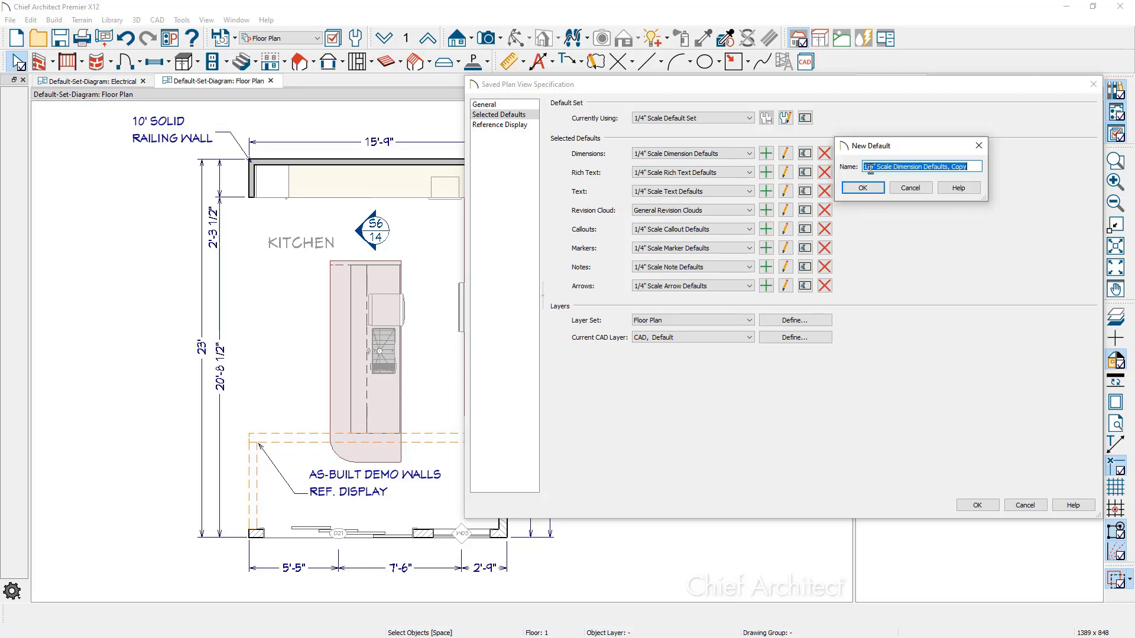
left_click_drag(890, 167, 850, 168)
type("My")
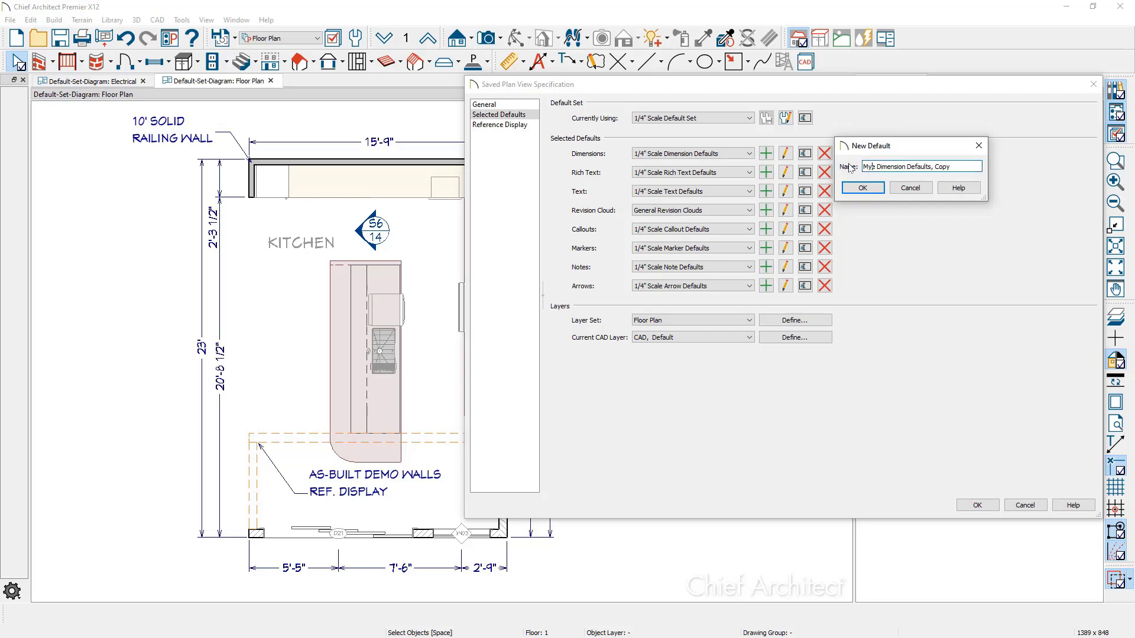
key("Delete")
key("BackSpace")
key("BackSpace")
key("BackSpace")
key("BackSpace")
key("BackSpace")
key("BackSpace")
left_click(880, 188)
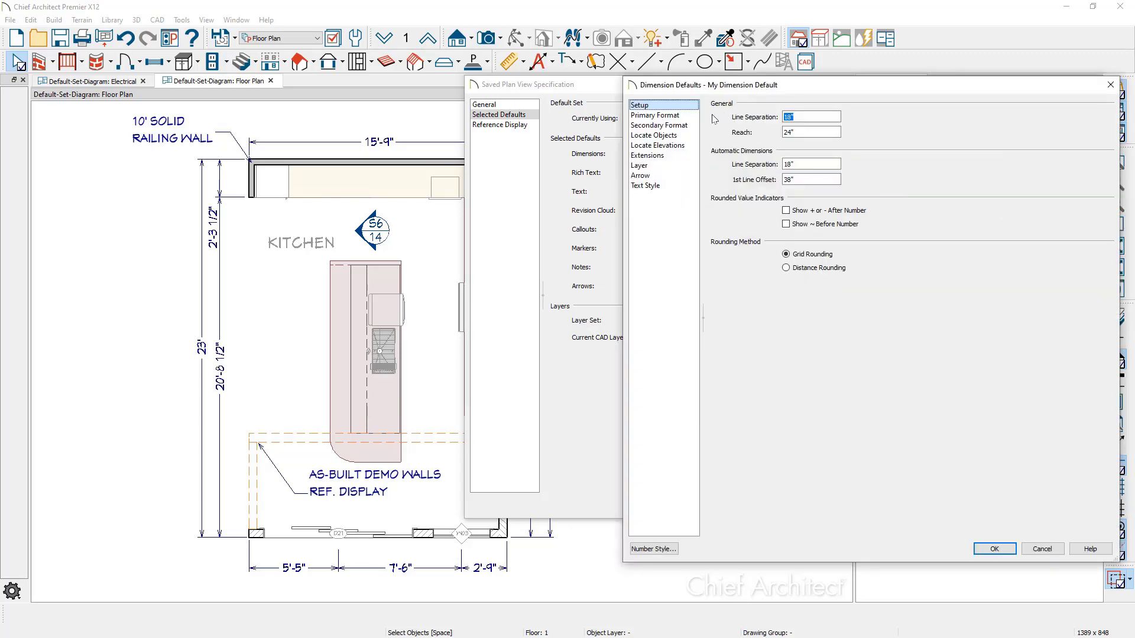
Step: Copy the "Dimensions, Manual" layer from the new dimension default's layer settings and name the copy "Dimensions, Working"
left_click(667, 168)
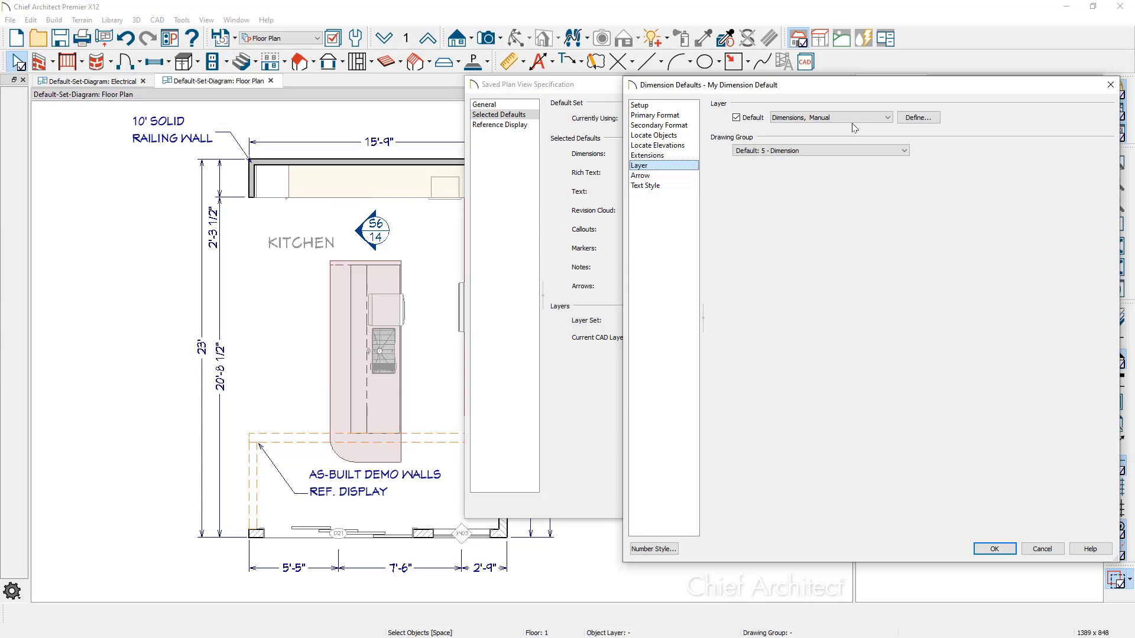
left_click(917, 118)
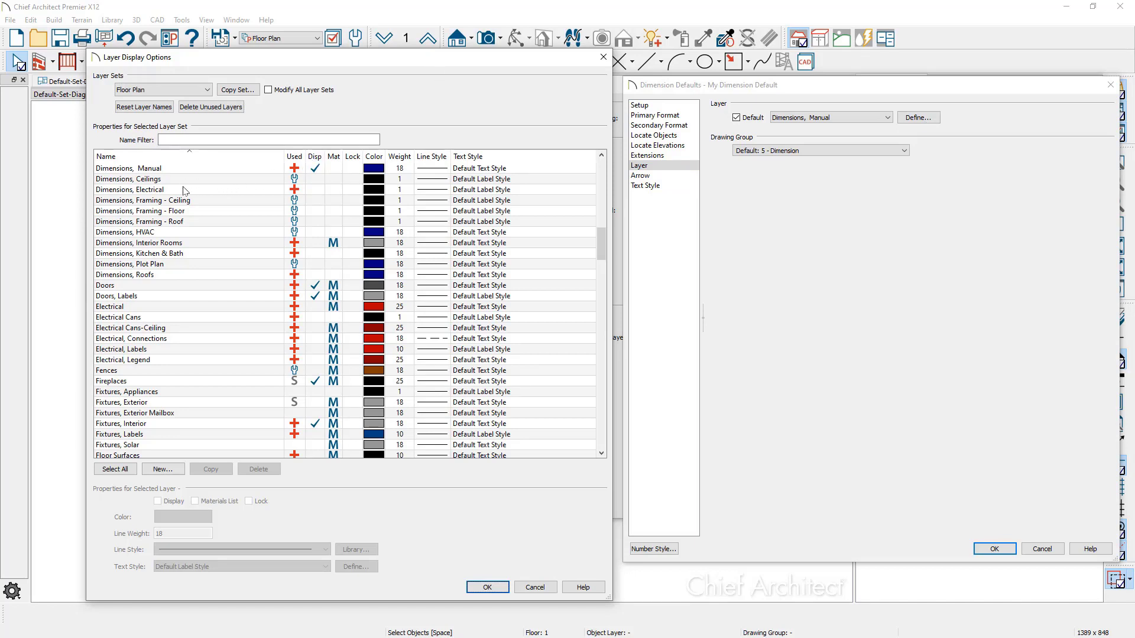
left_click(156, 170)
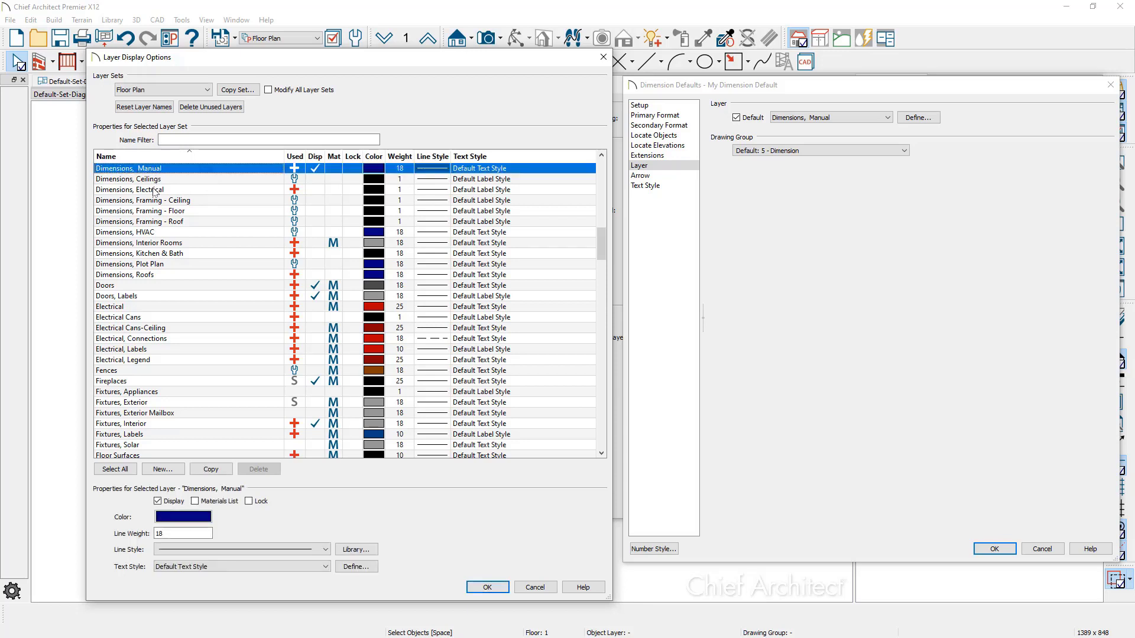
left_click(212, 469)
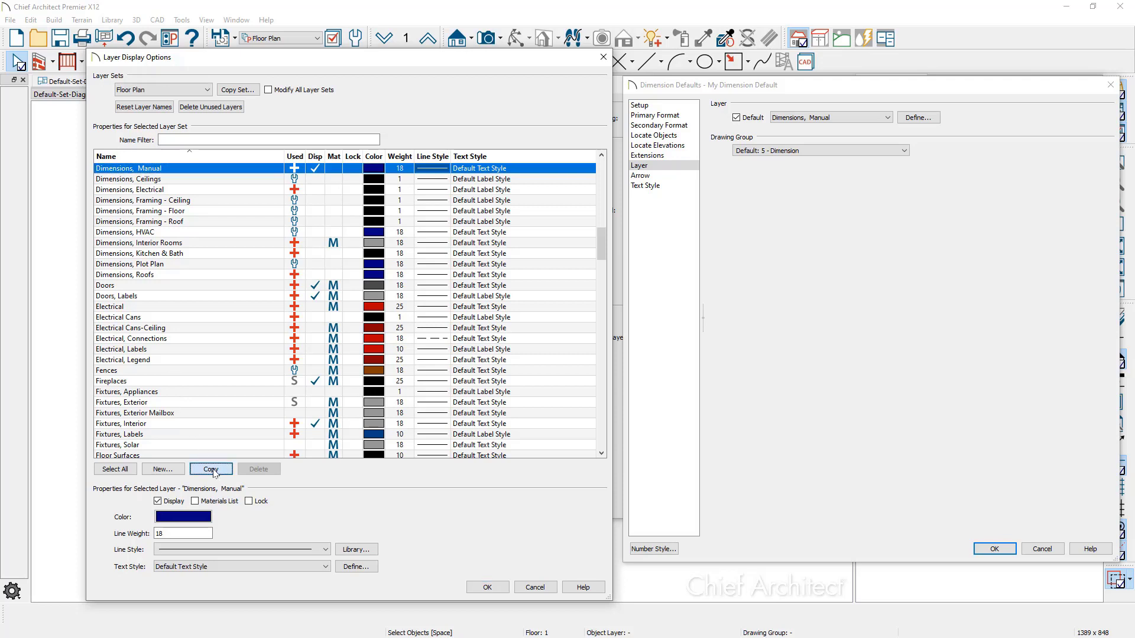
left_click(150, 179)
left_click_drag(137, 179, 199, 180)
type("Working")
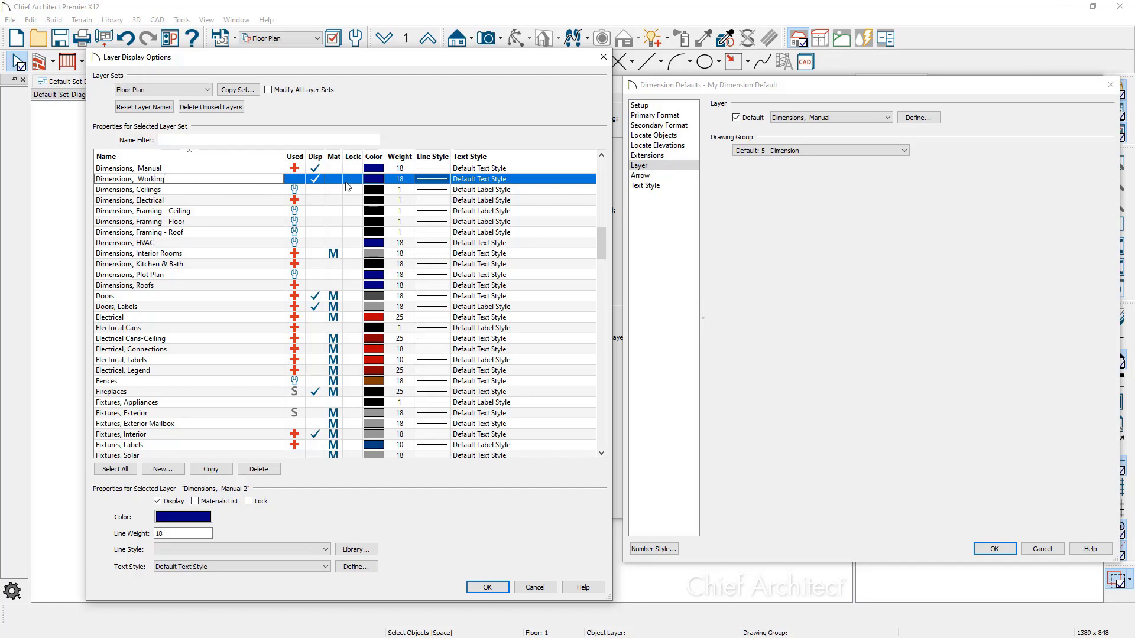
Step: Set the color of the "Dimensions, Working" layer to orange (255, 128, 64)
left_click(377, 184)
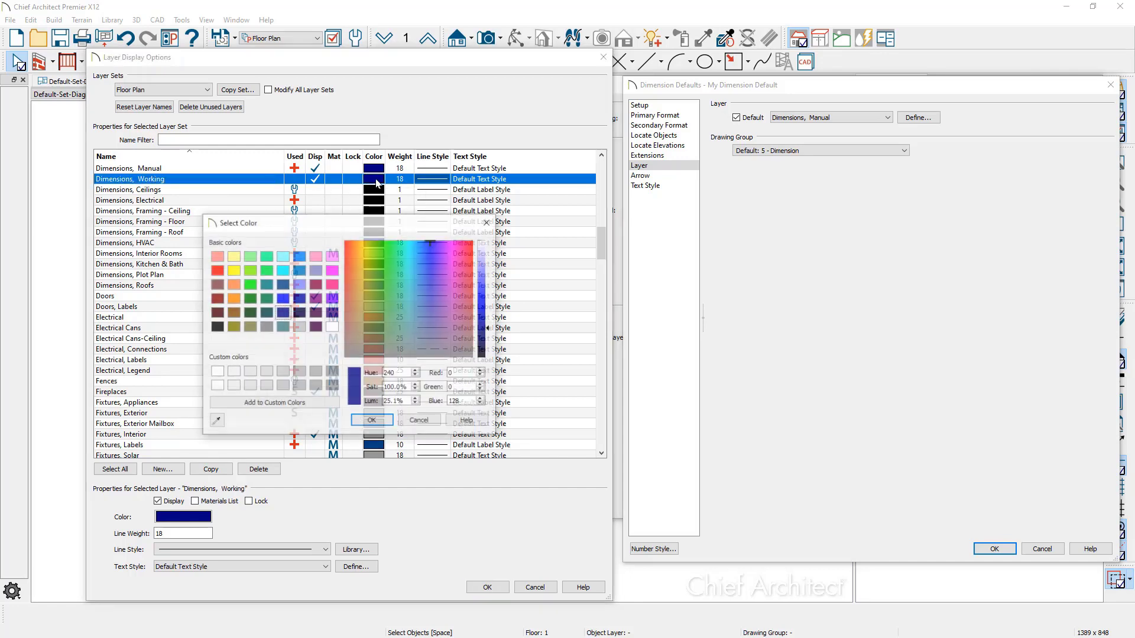
left_click(236, 288)
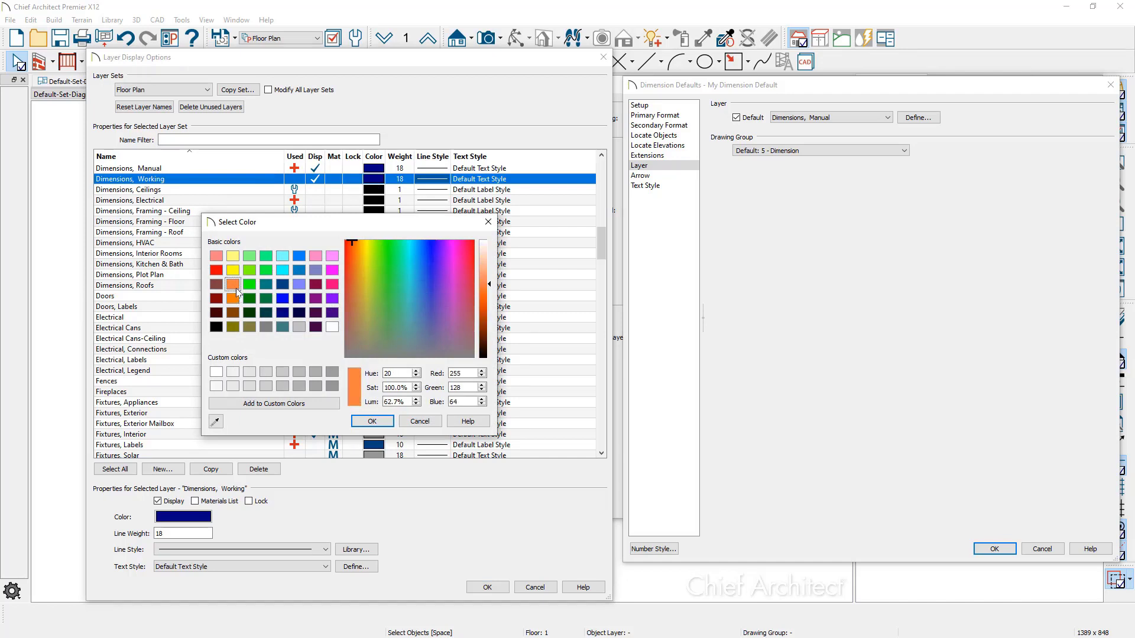
left_click(372, 421)
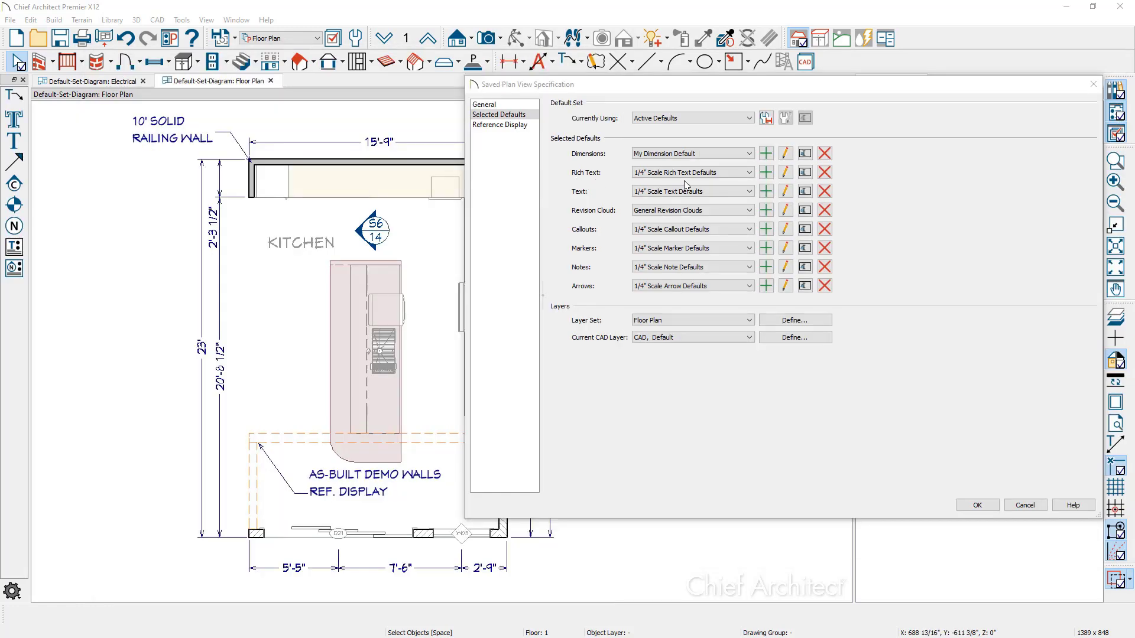
Step: Create a new rich text default from the 1/4" Scale Rich Text Defaults and name it MY Text Default
left_click(766, 172)
key("Home")
key("ctrl+shift+Right")
key("ctrl+shift+Right")
key("ctrl+shift+Right")
type("mY")
key("End")
key("BackSpace")
key("BackSpace")
key("BackSpace")
key("BackSpace")
key("BackSpace")
key("BackSpace")
key("BackSpace")
key("Home")
key("Delete")
type("M")
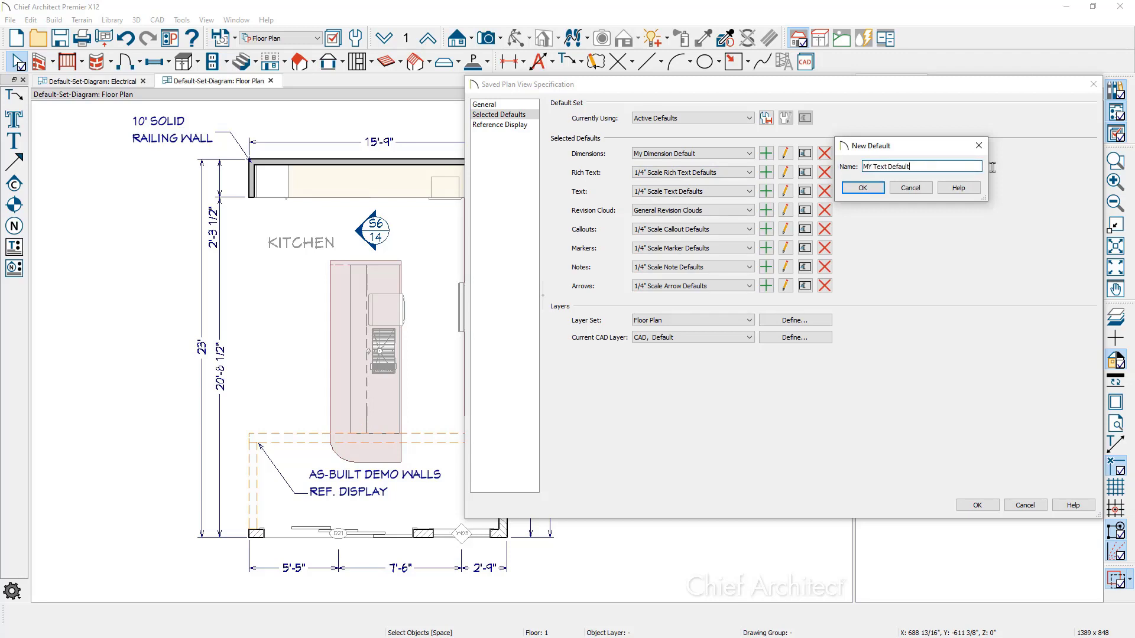
key("Return")
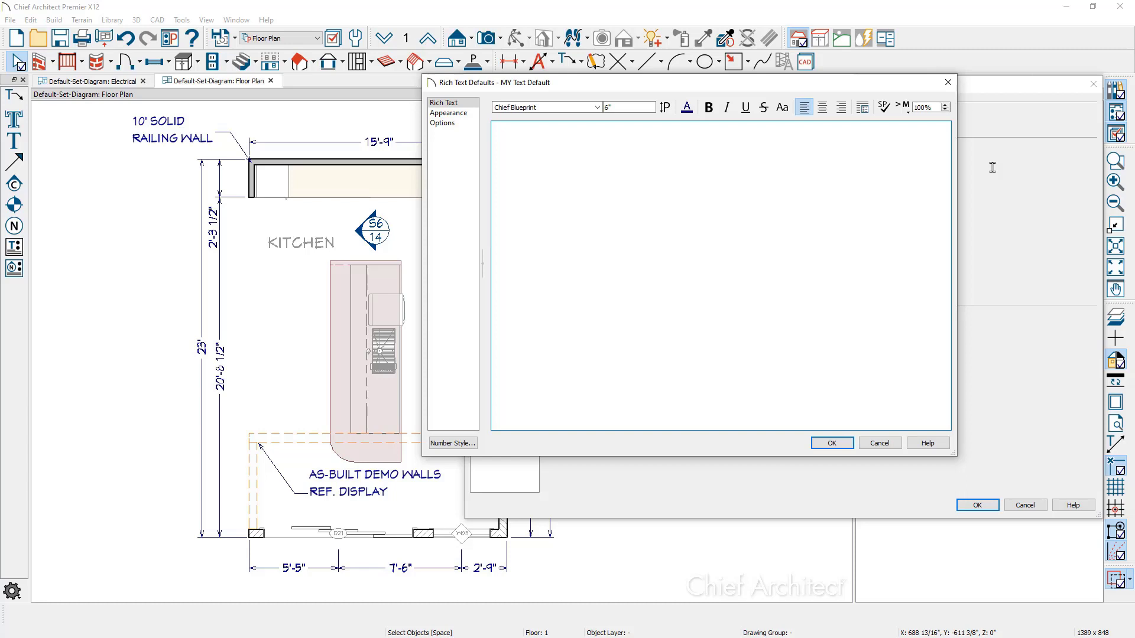
Step: Set the text color of the new rich text default to orange (255, 128, 64)
left_click(688, 109)
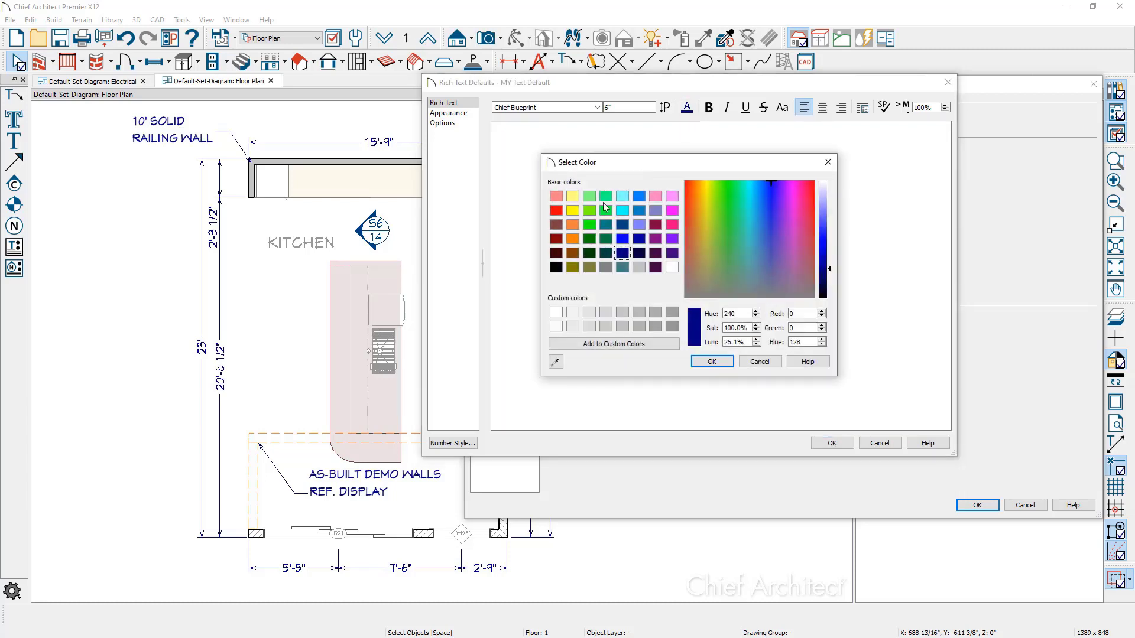
left_click(573, 225)
left_click(711, 361)
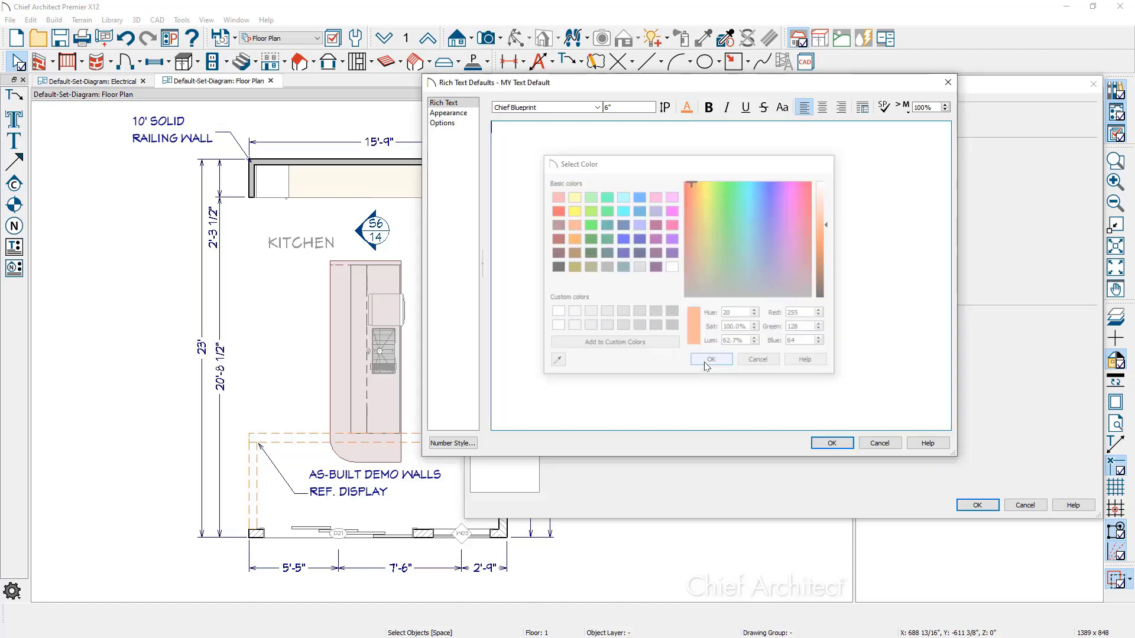
Step: Assign the new rich text default to the "Text, Working" layer
left_click(469, 116)
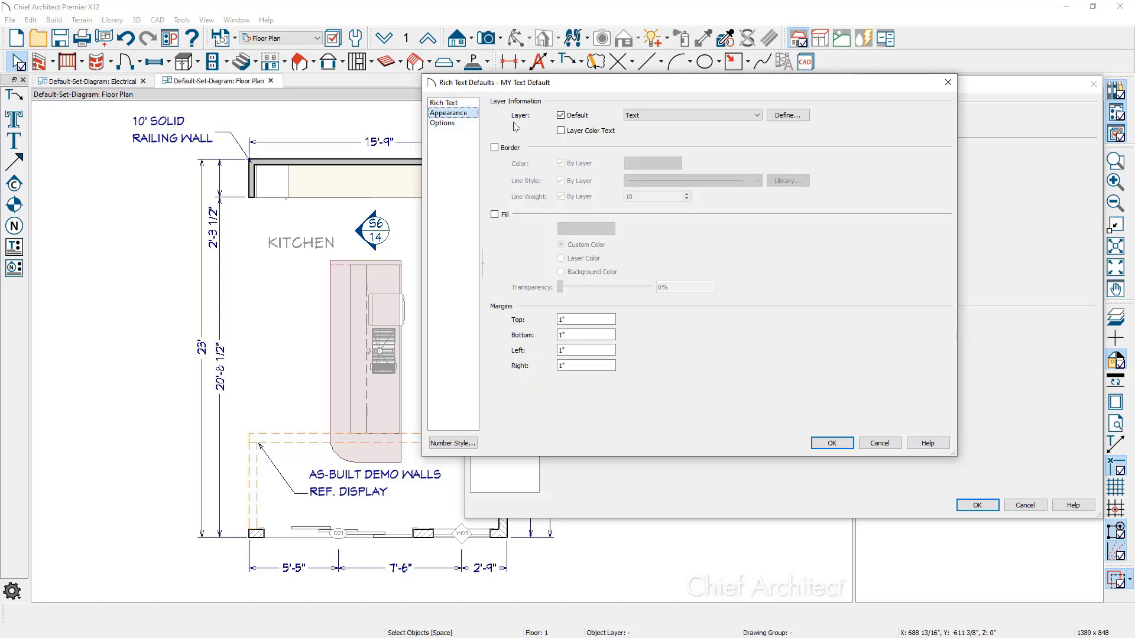
left_click(785, 116)
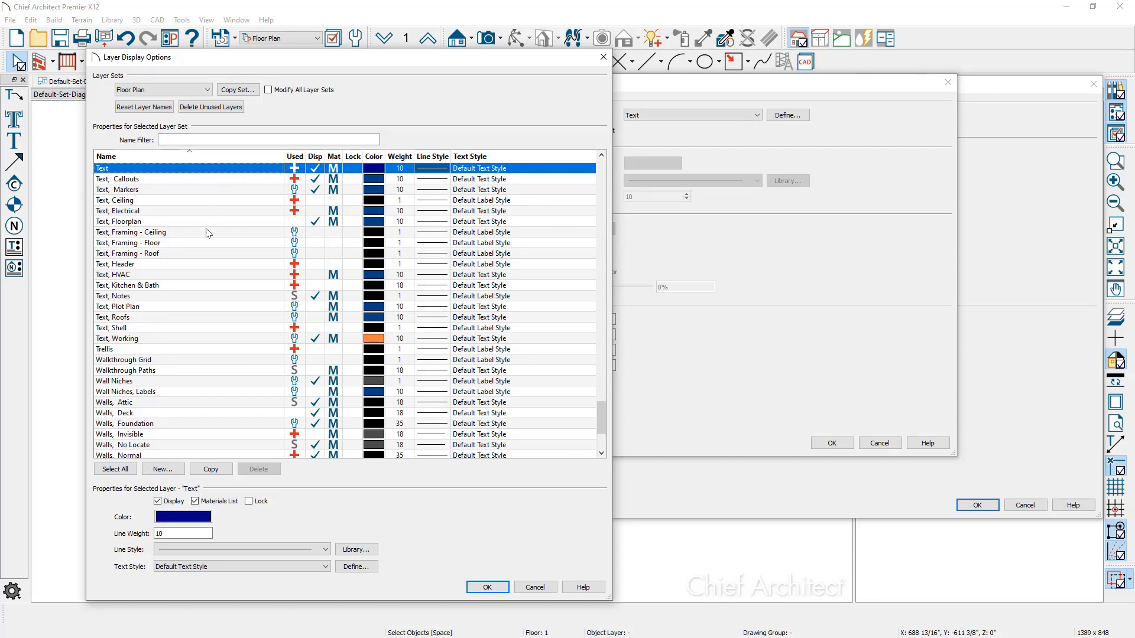
left_click(178, 342)
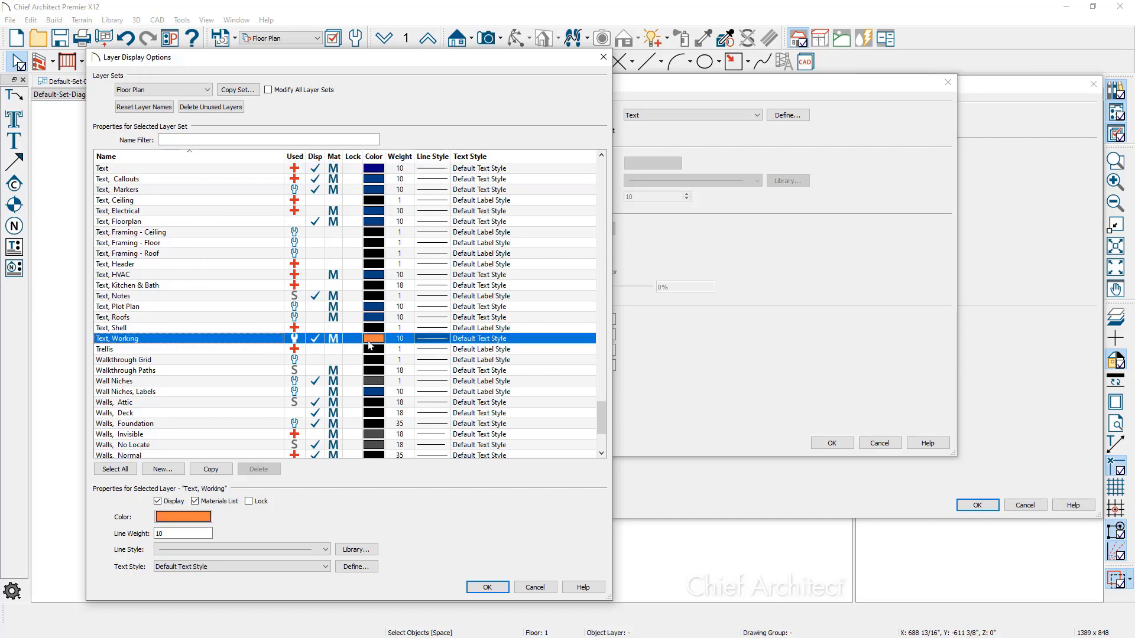
left_click(485, 587)
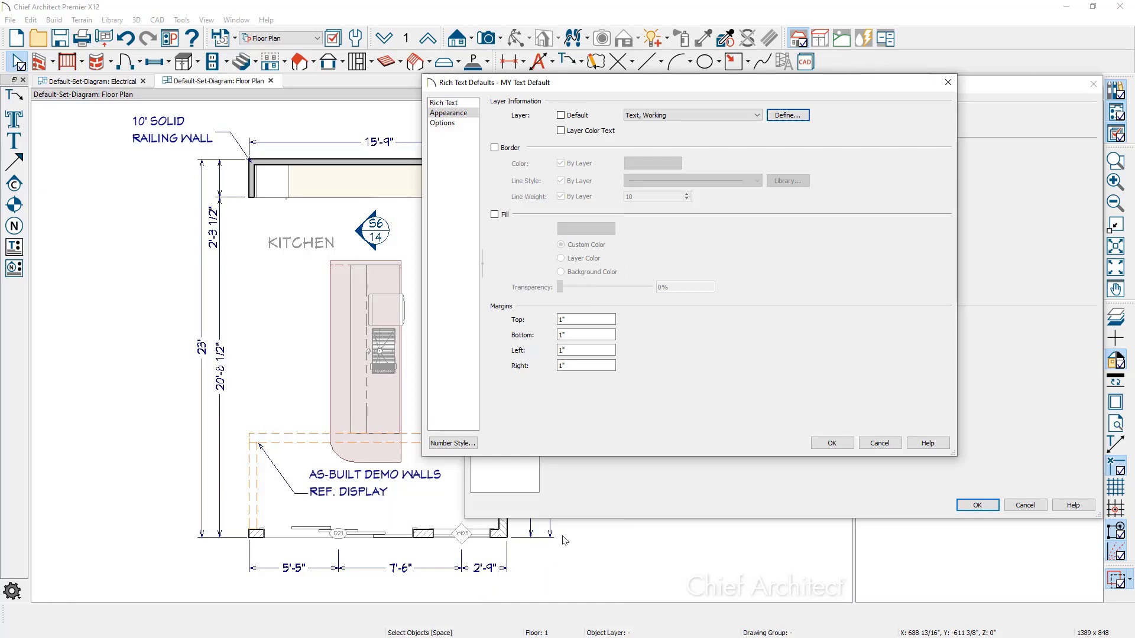
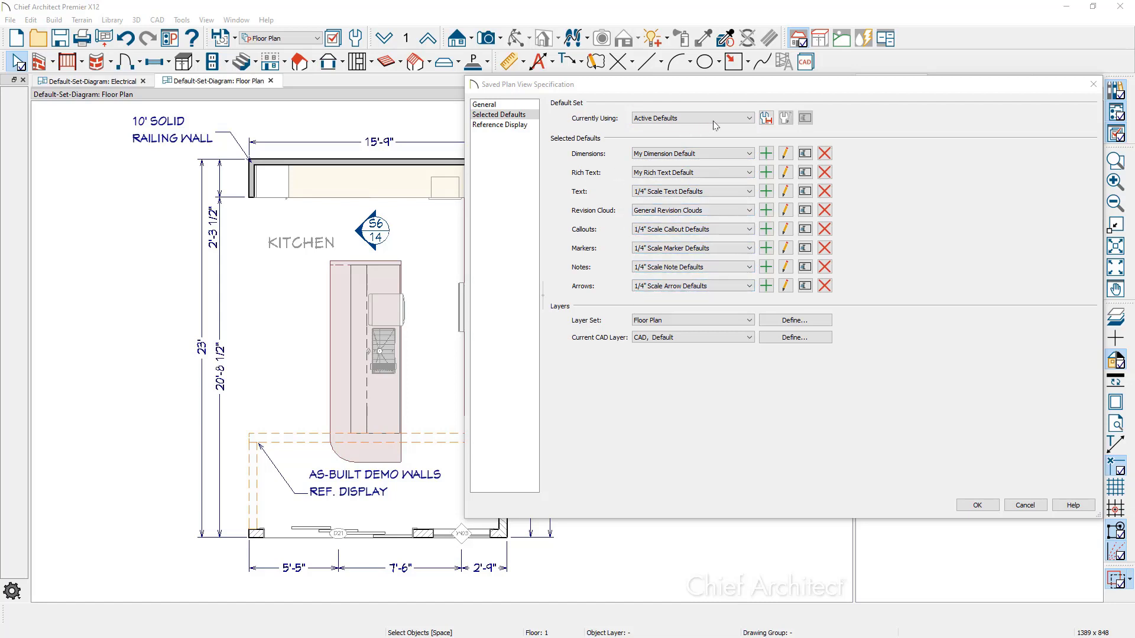
Step: Switch the plan view to the 1/4" Scale Default Set and create a new default set named My Default Set
left_click(749, 120)
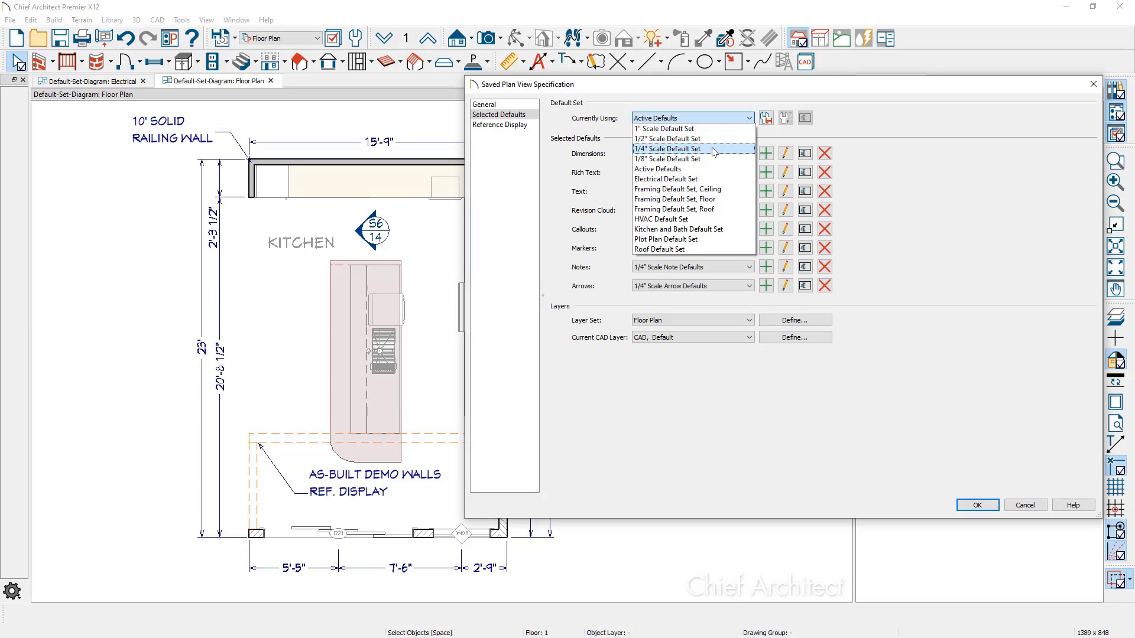
left_click(713, 150)
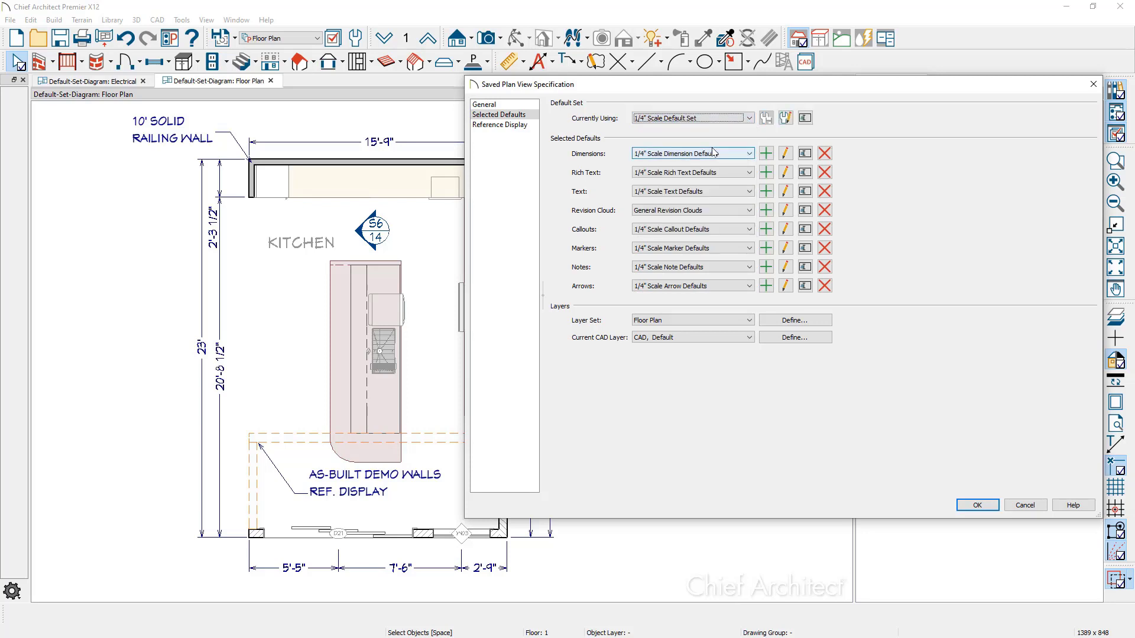
left_click(785, 118)
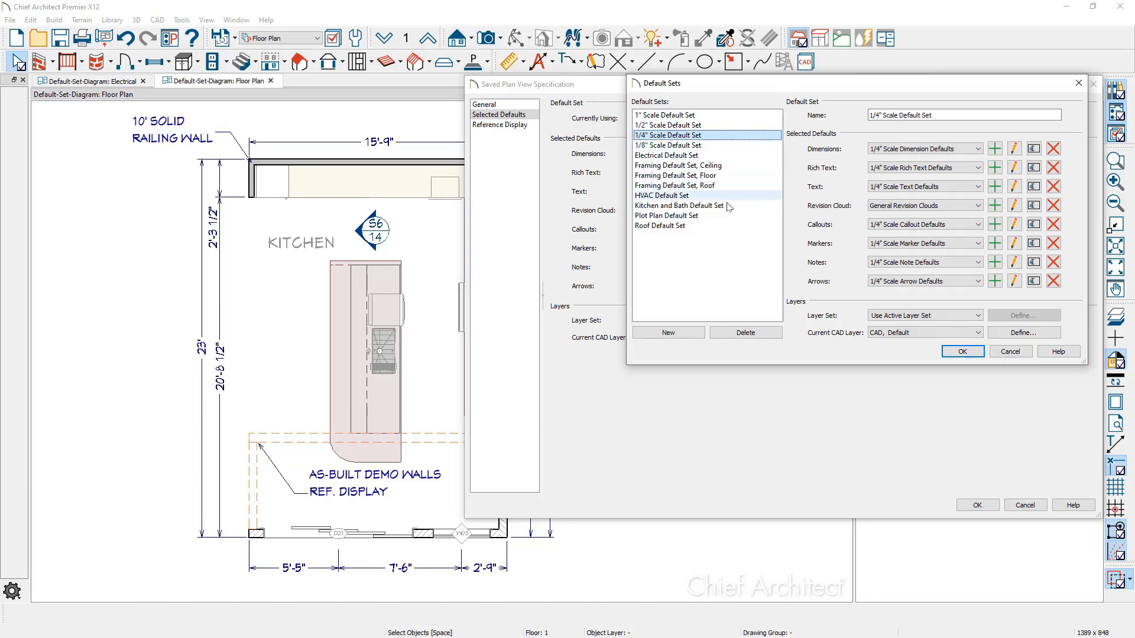
left_click(691, 332)
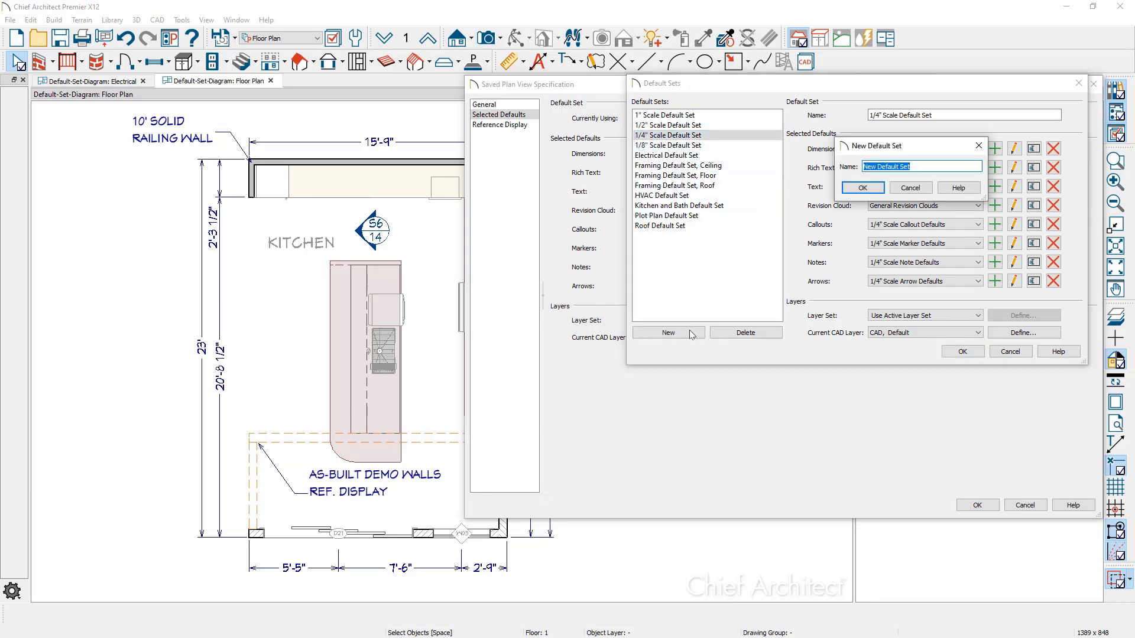
double_click(870, 166)
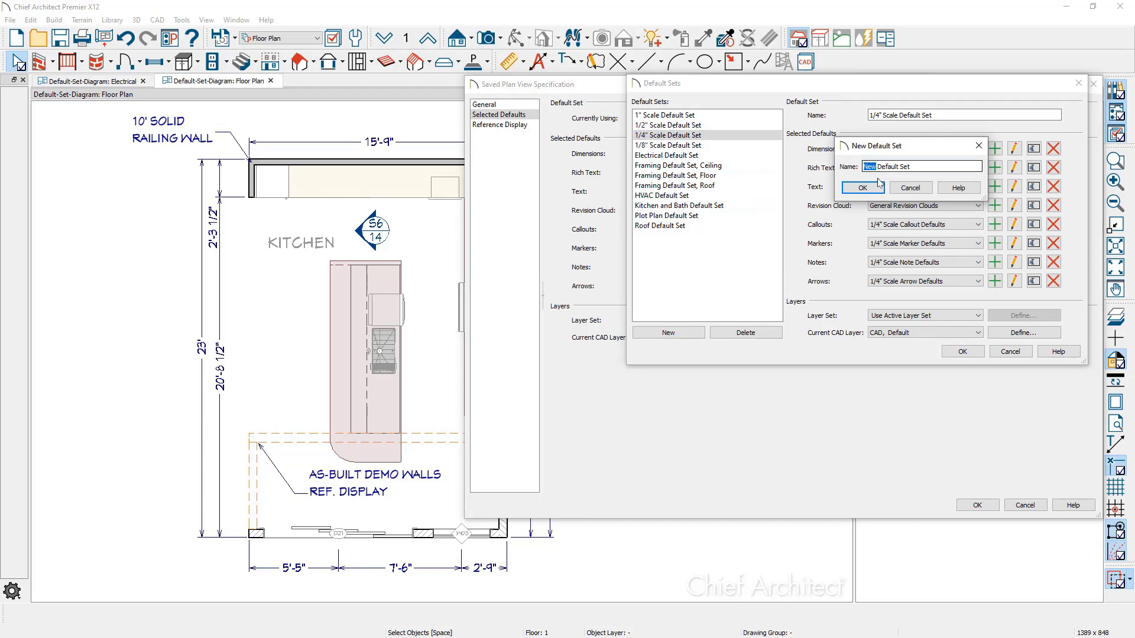
type("My")
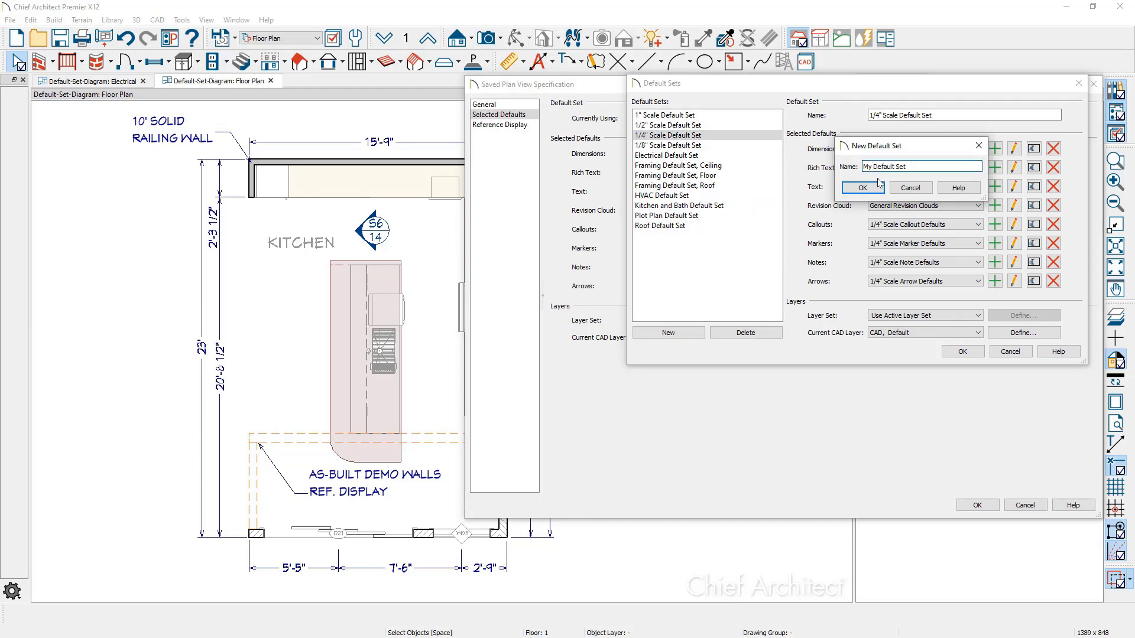
left_click(877, 185)
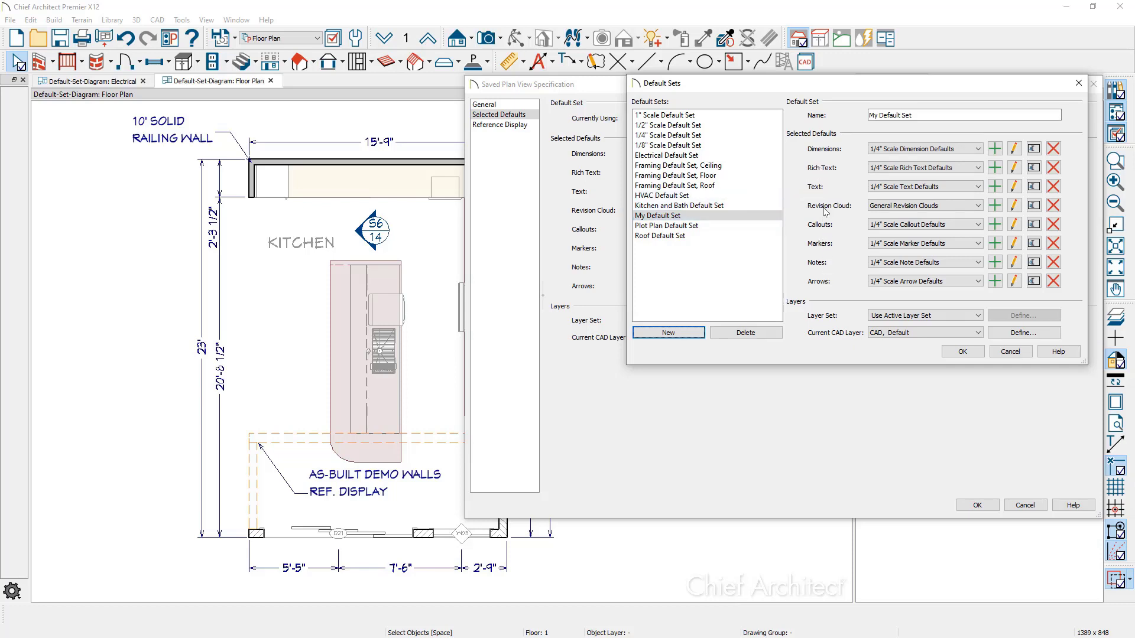
Step: Assign My Dimension Default and My Rich Text Default to My Default Set, and accept the set for the Floor Plan view
left_click(978, 150)
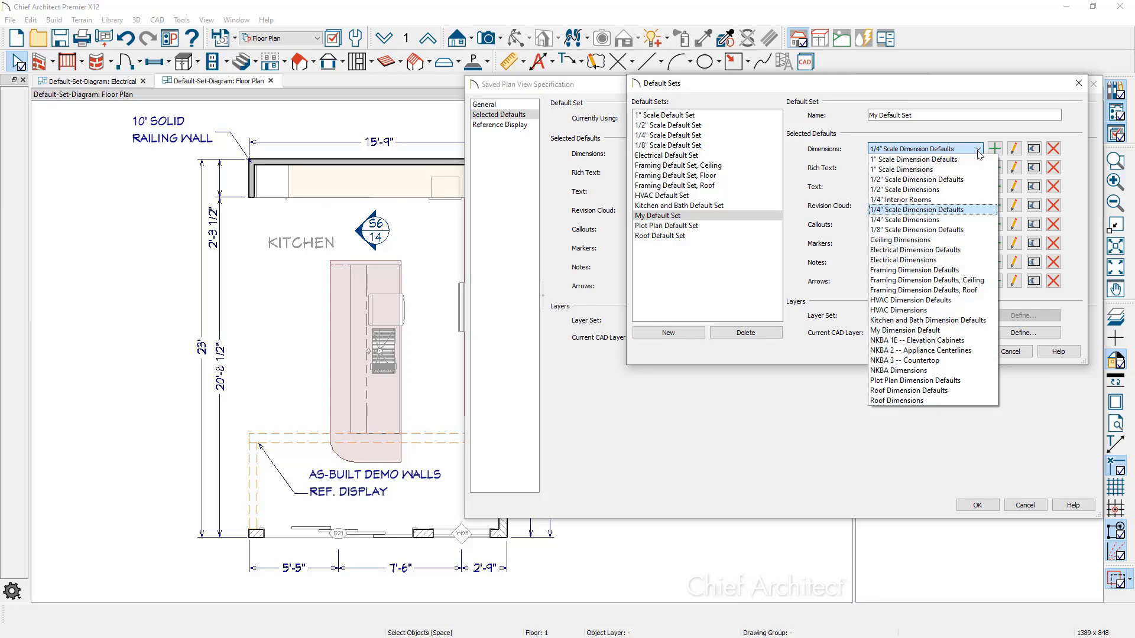
left_click(964, 332)
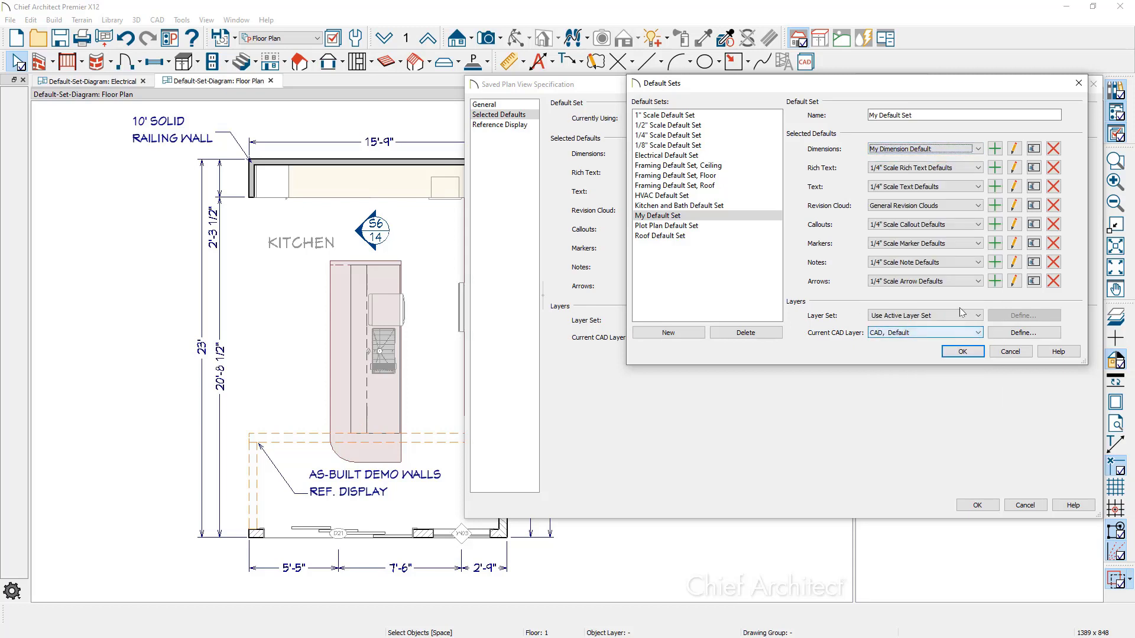
left_click(958, 169)
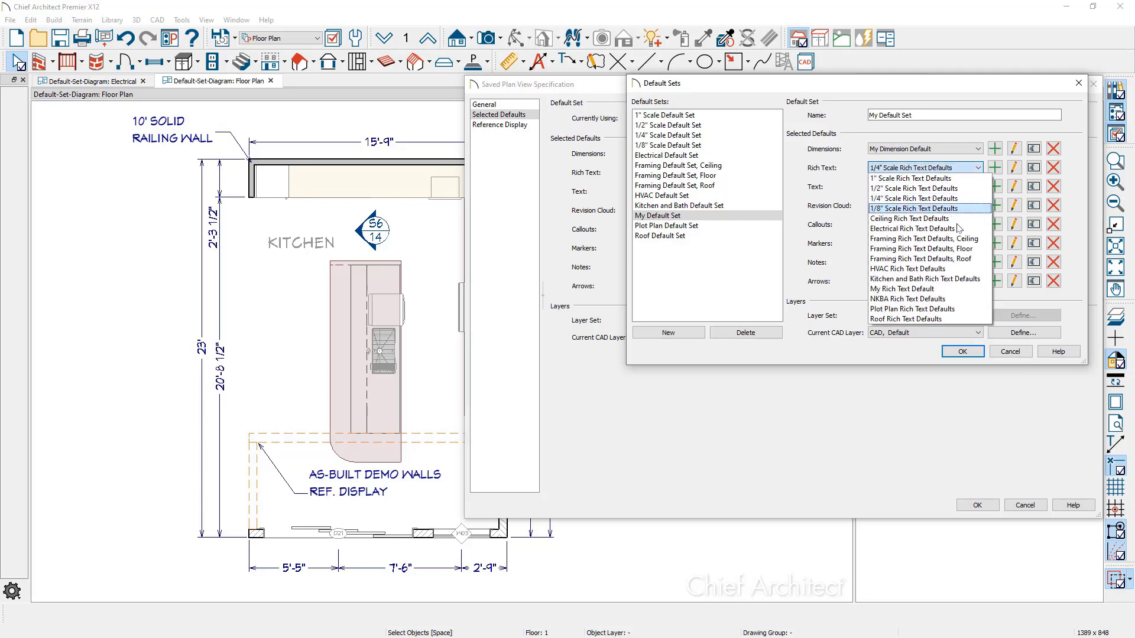
left_click(952, 288)
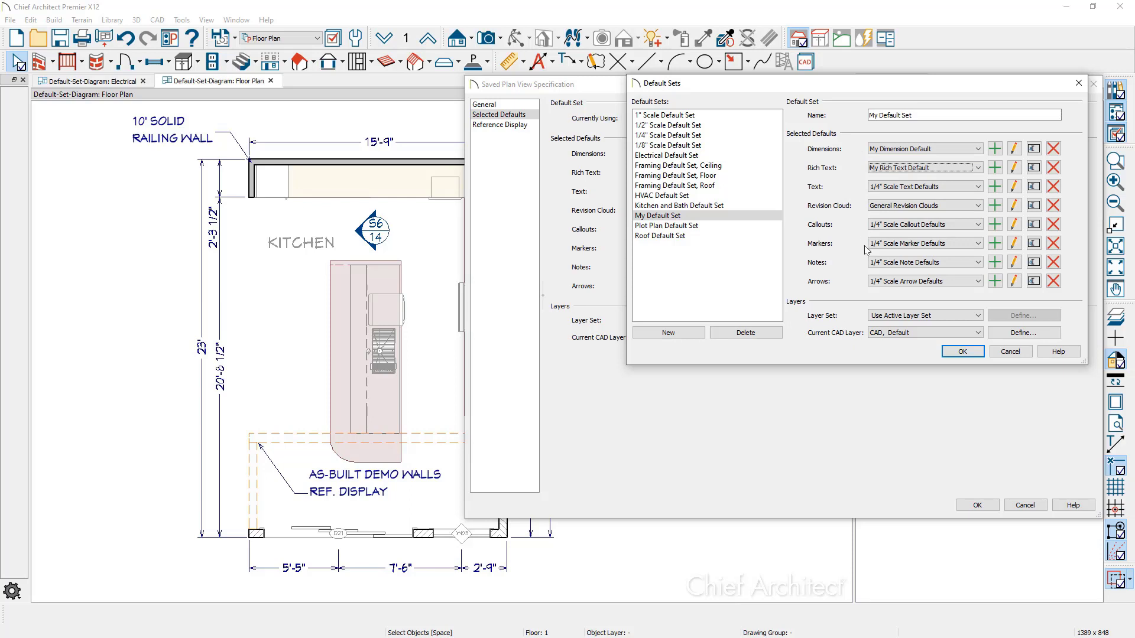
left_click(958, 352)
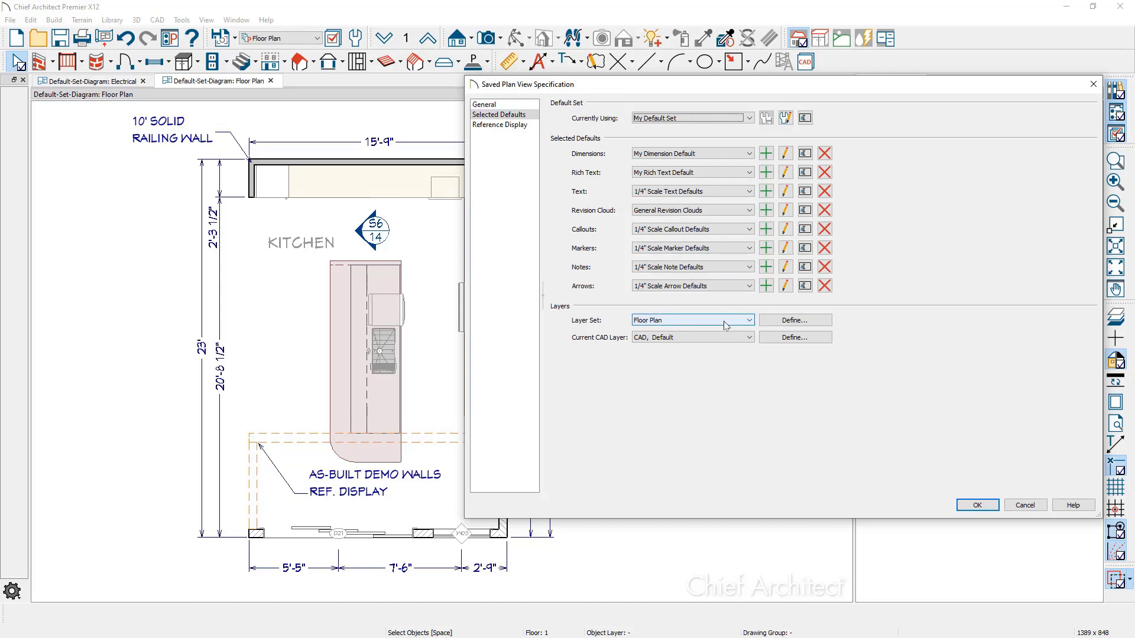
left_click(977, 505)
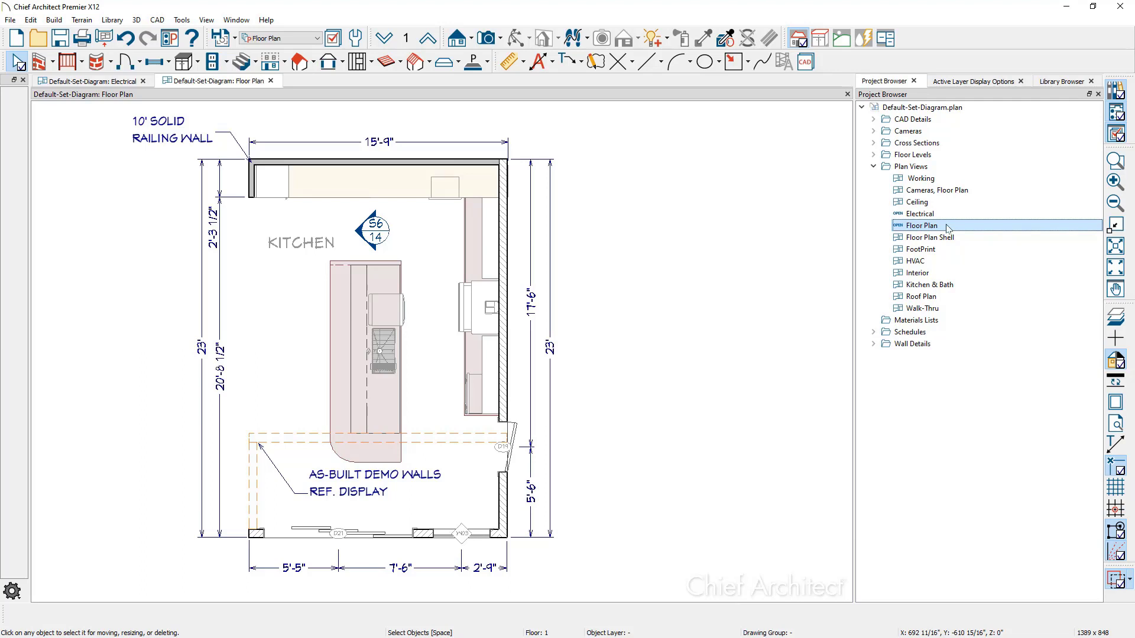
Step: Place an End to End dimension across the kitchen's upper counter run, between the left railing wall and the right wall
left_click(523, 64)
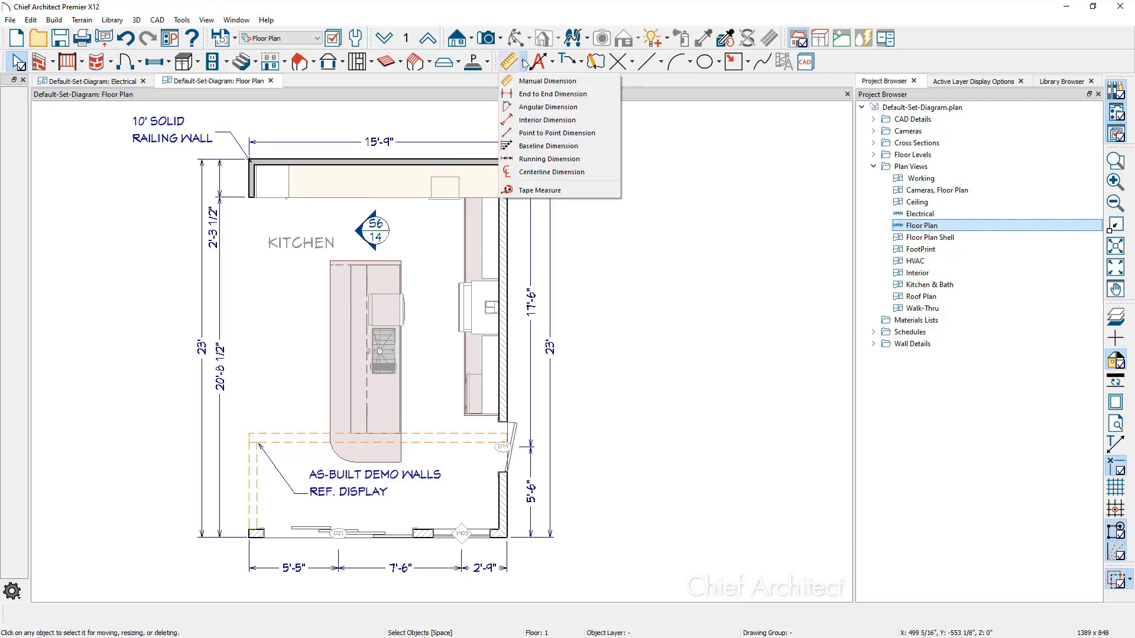
left_click(553, 94)
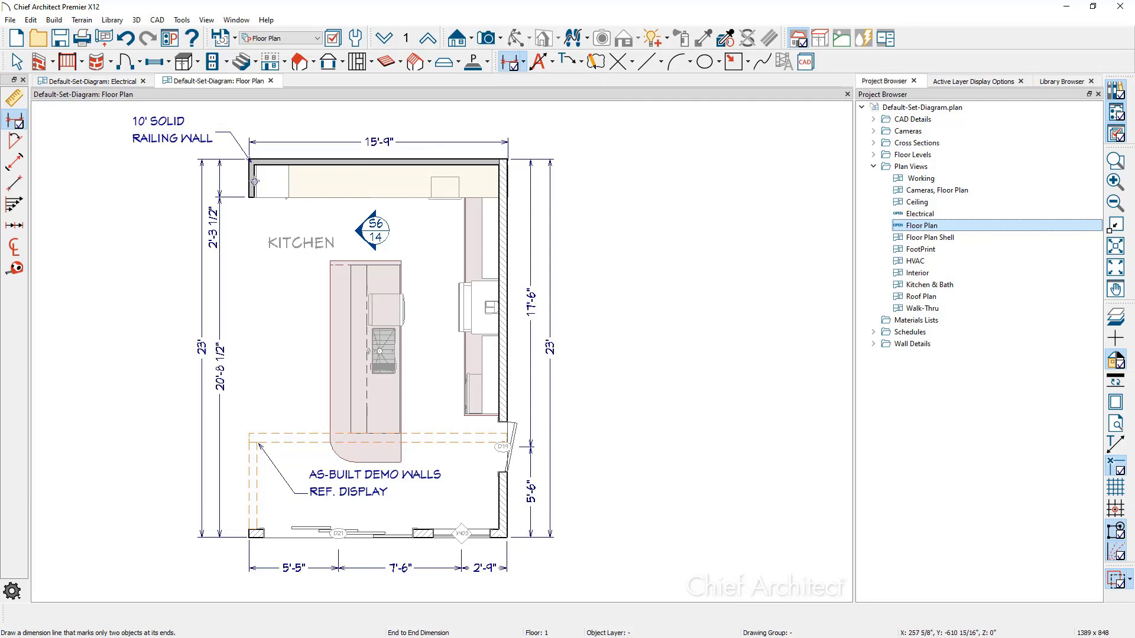
left_click_drag(254, 180, 507, 181)
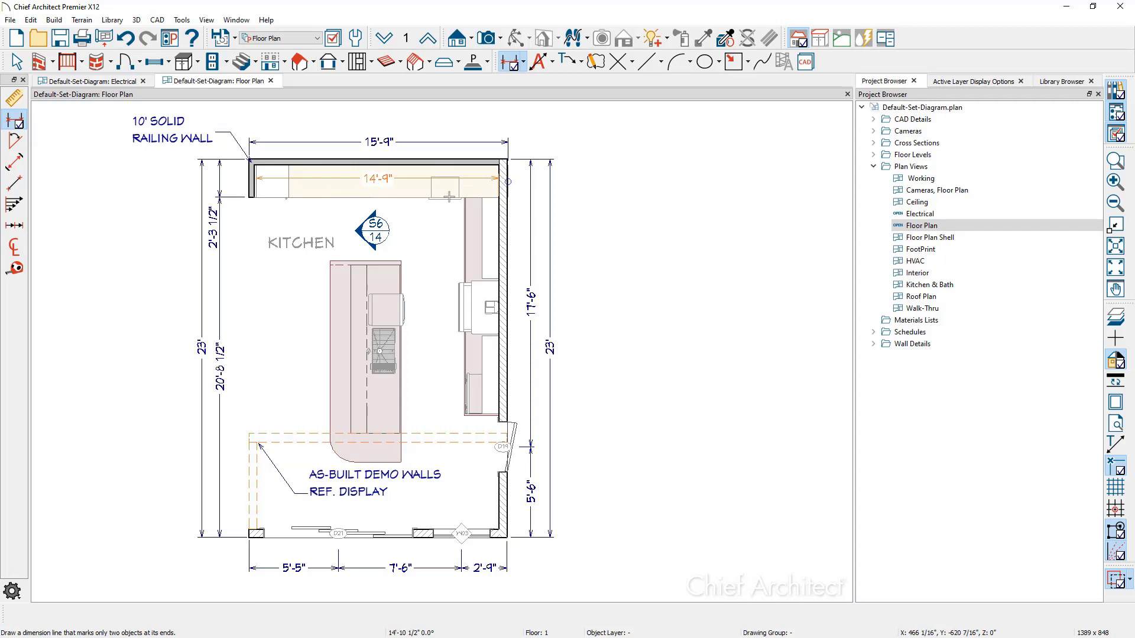
Step: Select the new interior dimension line and check which layer it is assigned to
key("space")
left_click(418, 184)
key("Tab")
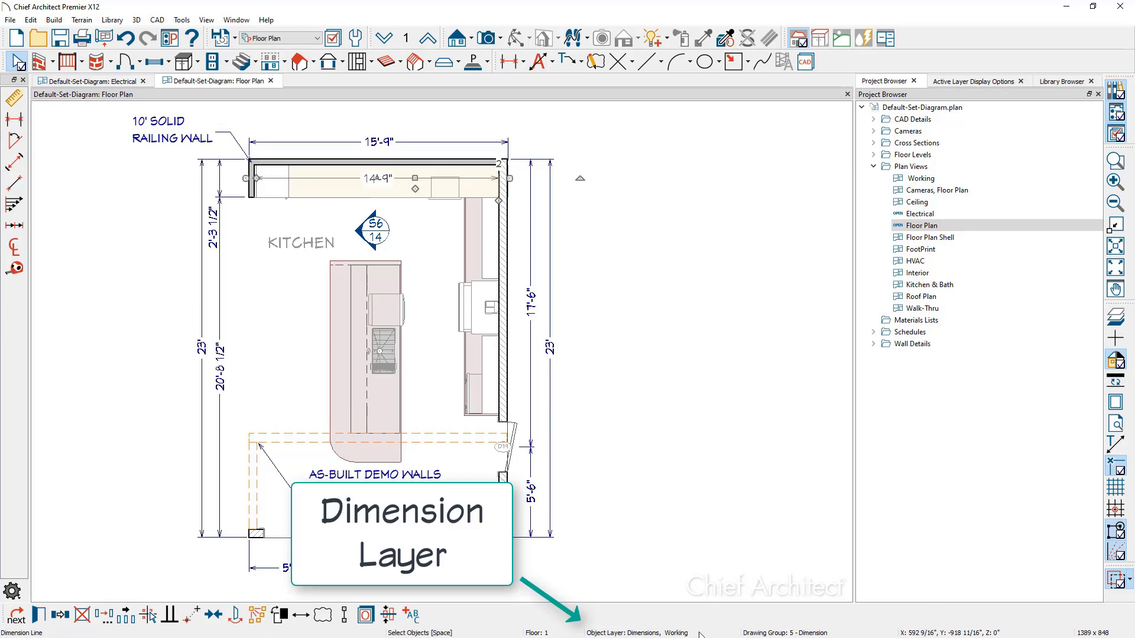
Step: Draw a leader line from the range at the right wall with the note "ORANGE TEXT", checking the text's layer before accepting
left_click(563, 61)
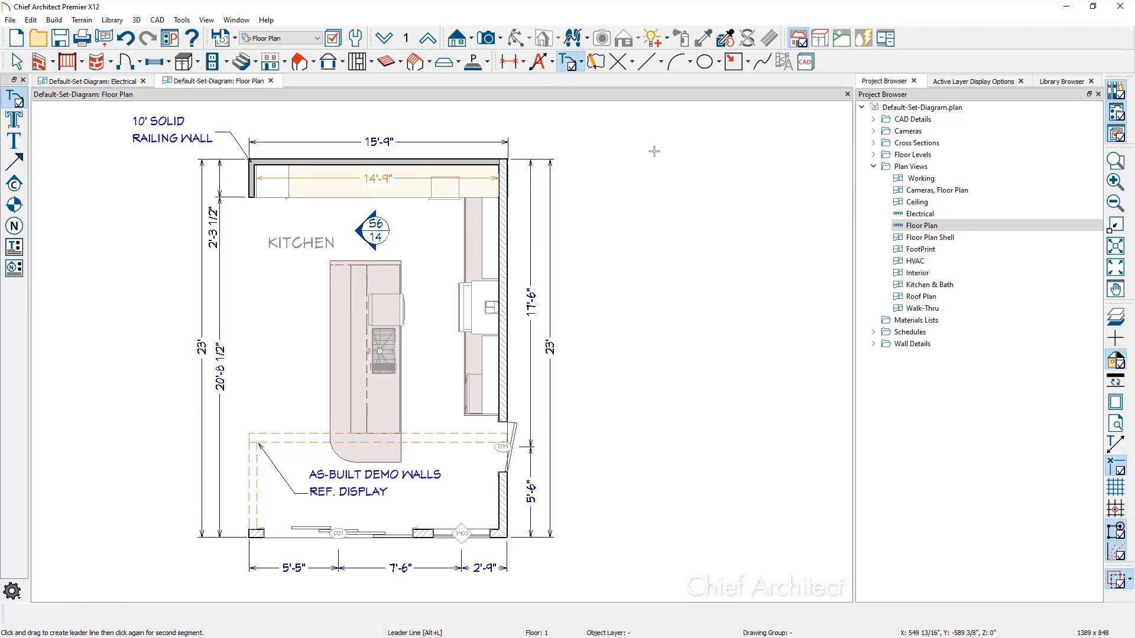
left_click_drag(499, 335, 590, 388)
left_click(642, 386)
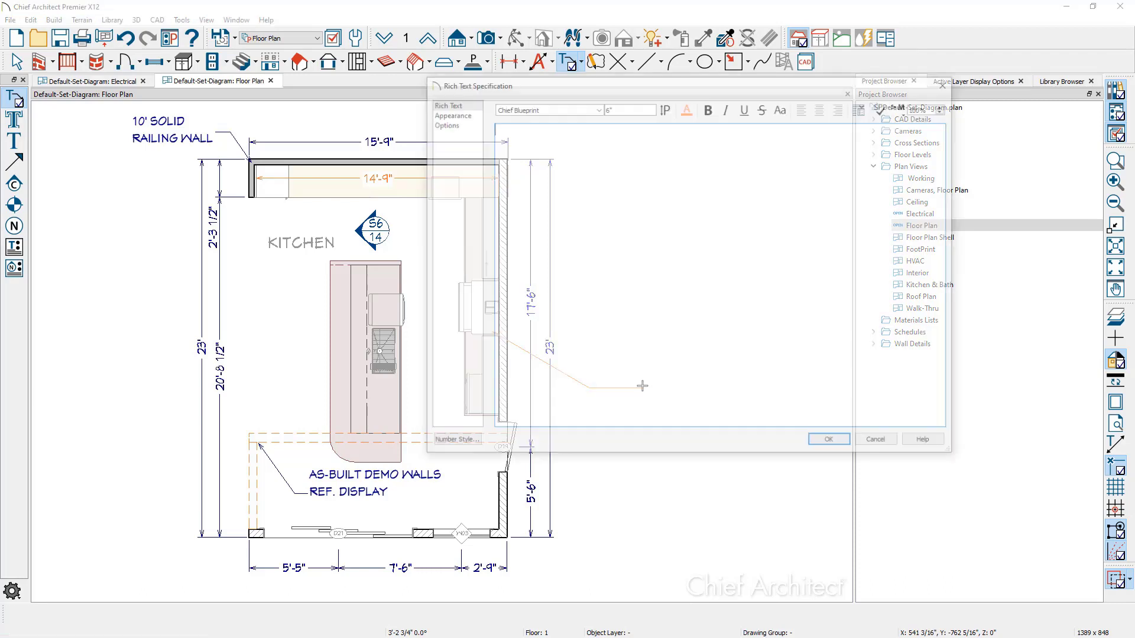
type("O")
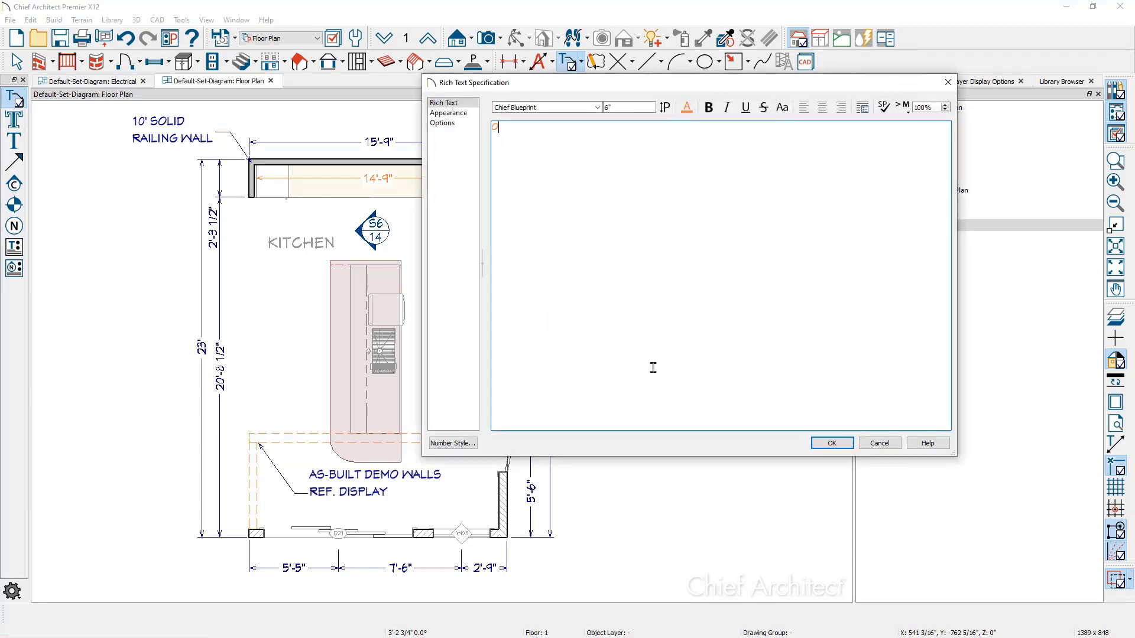
type("RANGE TEXT")
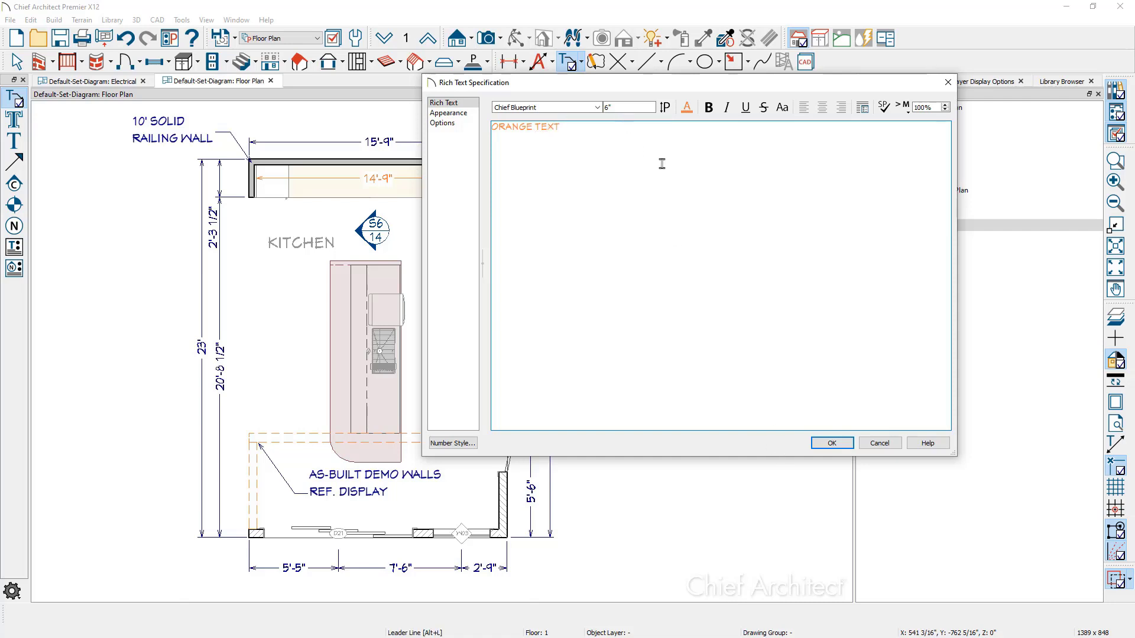
left_click(452, 112)
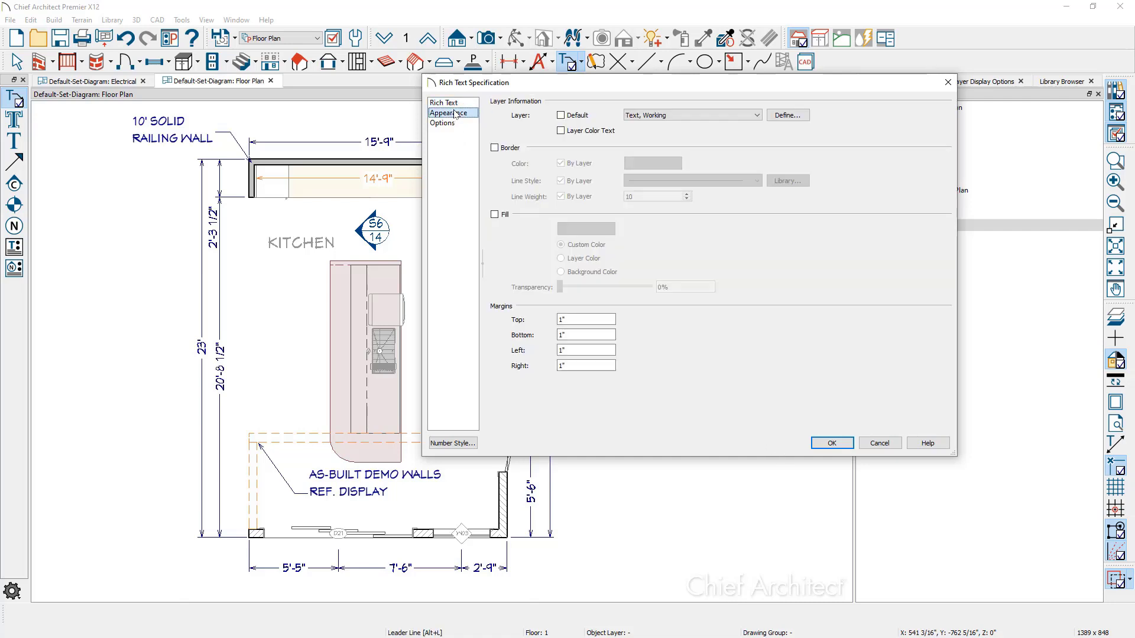
left_click(837, 444)
key("space")
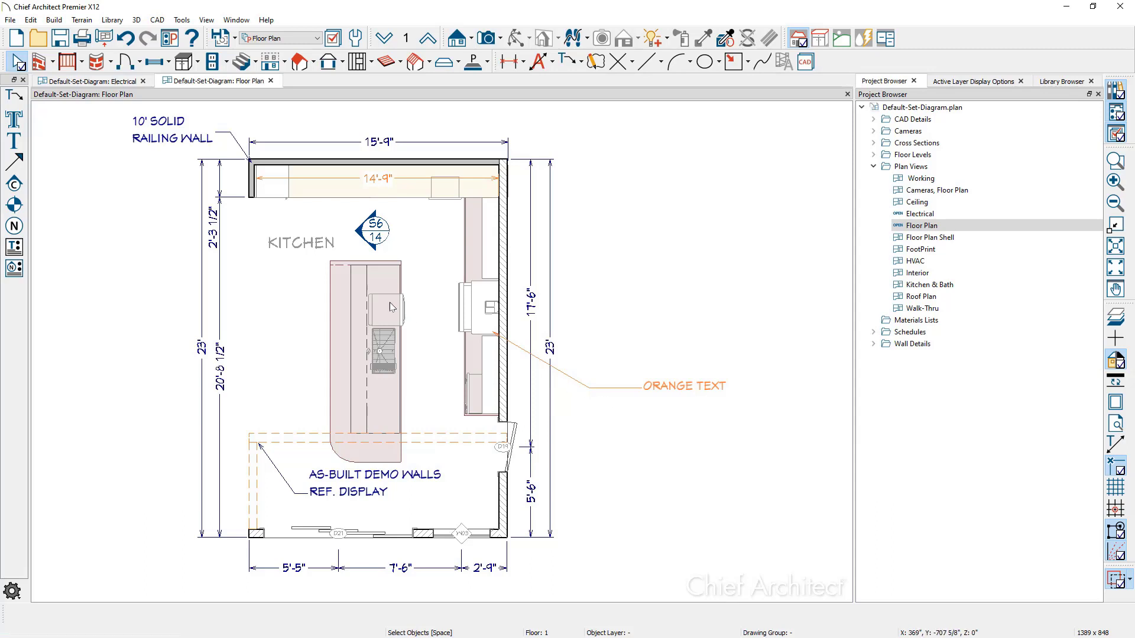
Step: Switch to the Electrical plan view
left_click(123, 83)
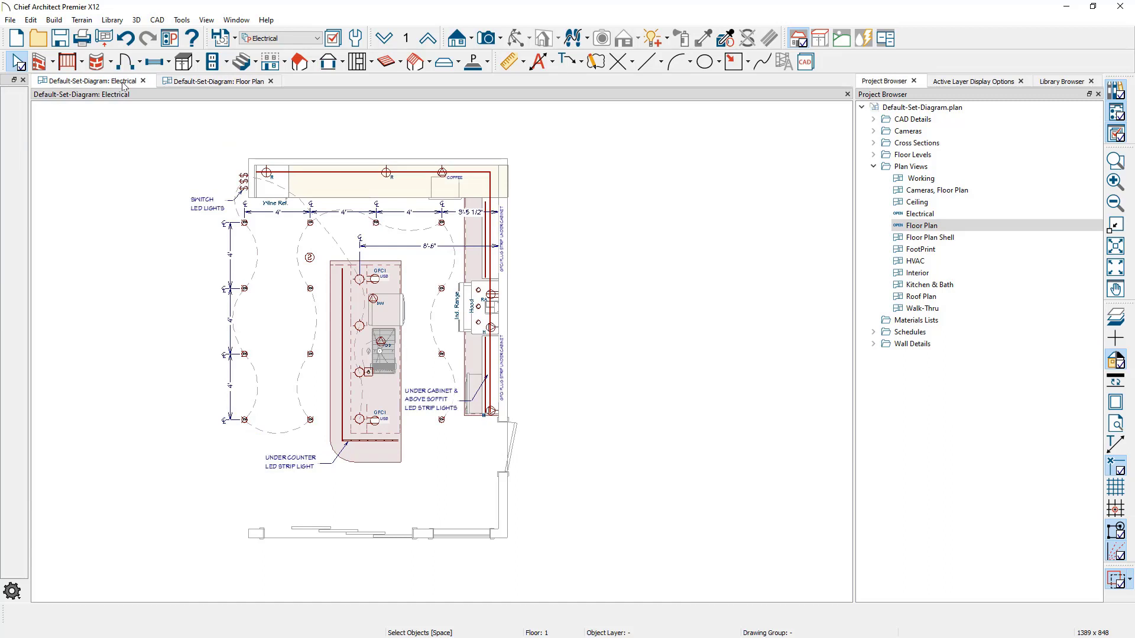